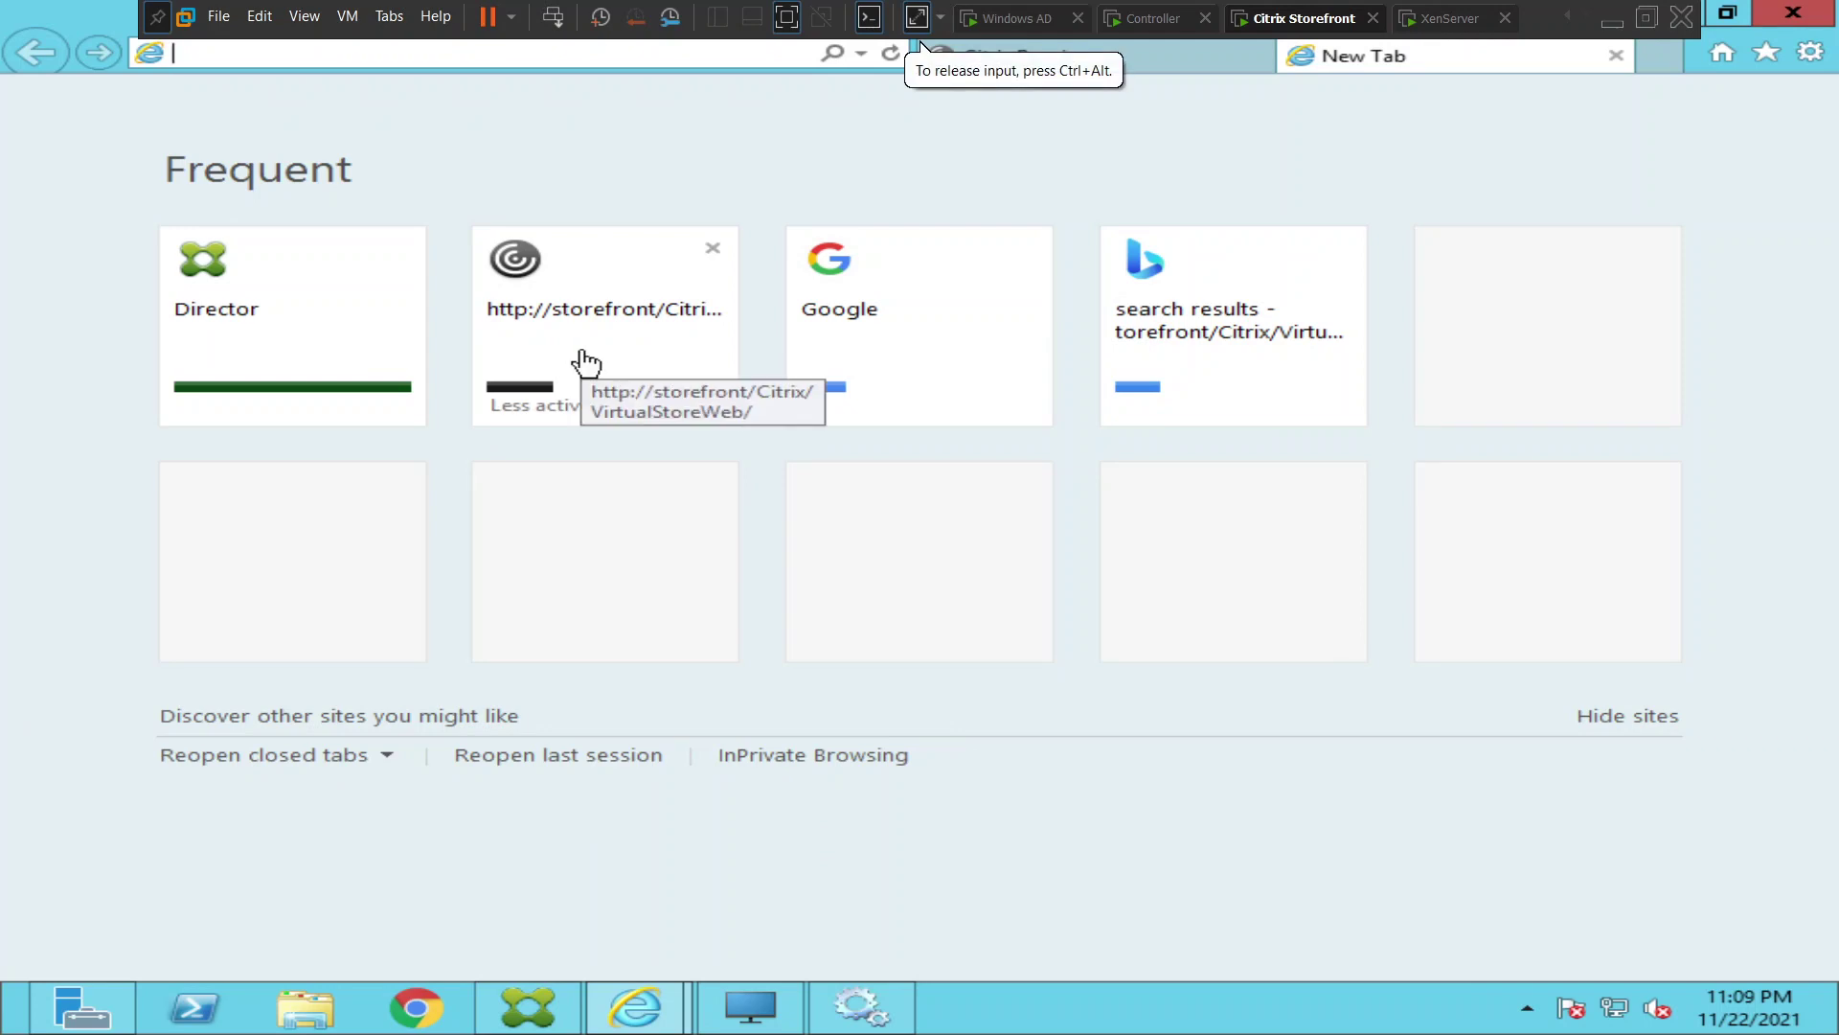
# Open and reload the StoreFront VirtualStoreWeb site in Internet Explorer, then view the other Citrix Receiver tab.
pyautogui.click(612, 315)
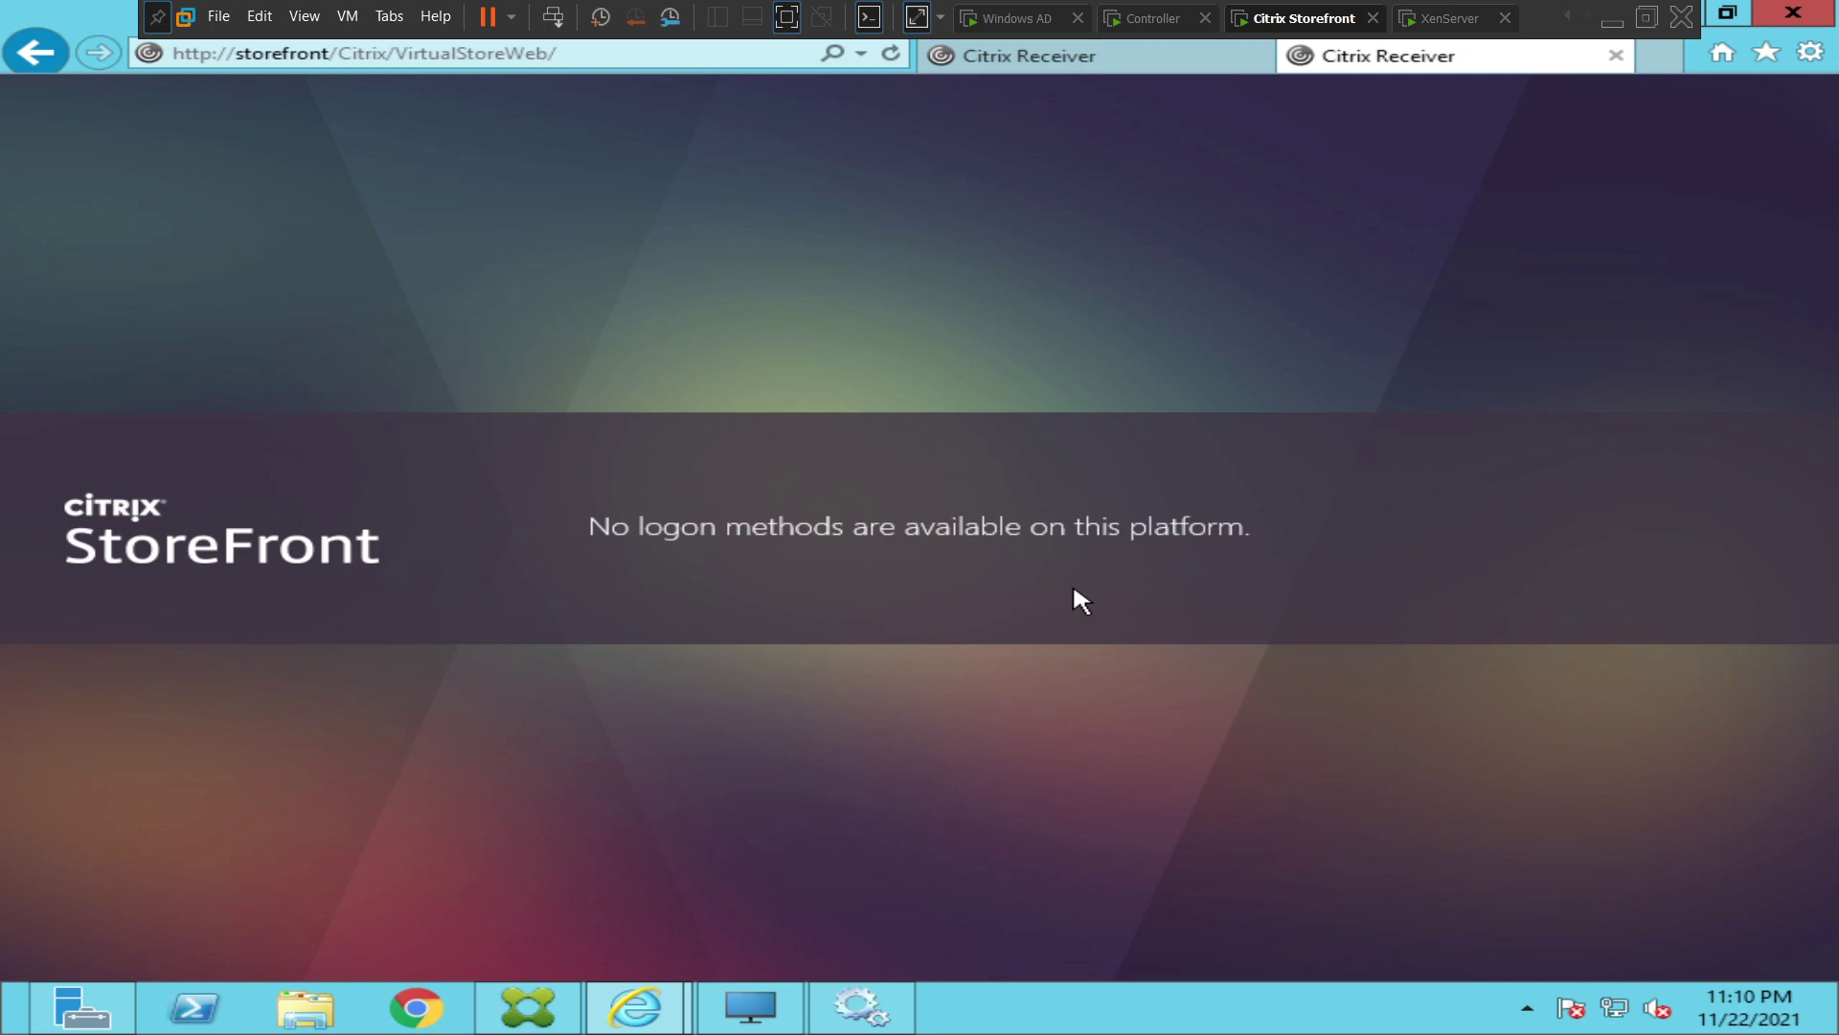
pyautogui.click(643, 58)
pyautogui.click(643, 58)
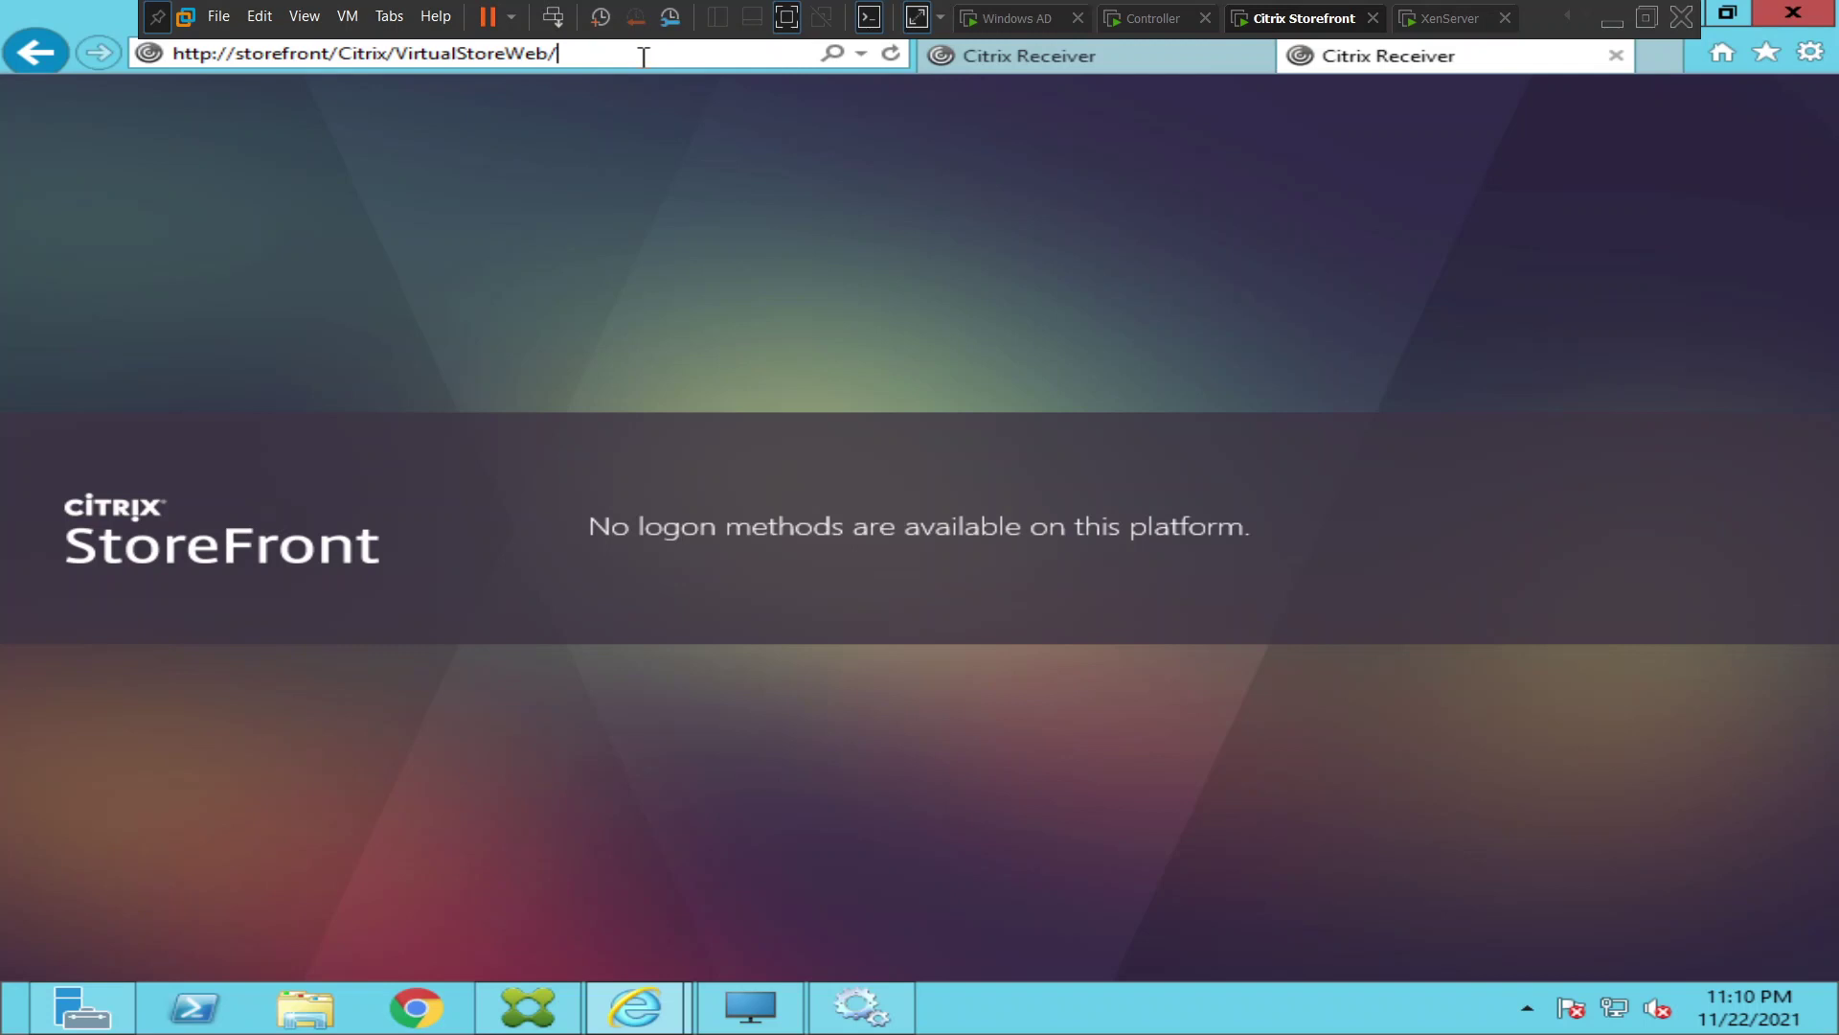
pyautogui.press('Return')
pyautogui.click(674, 634)
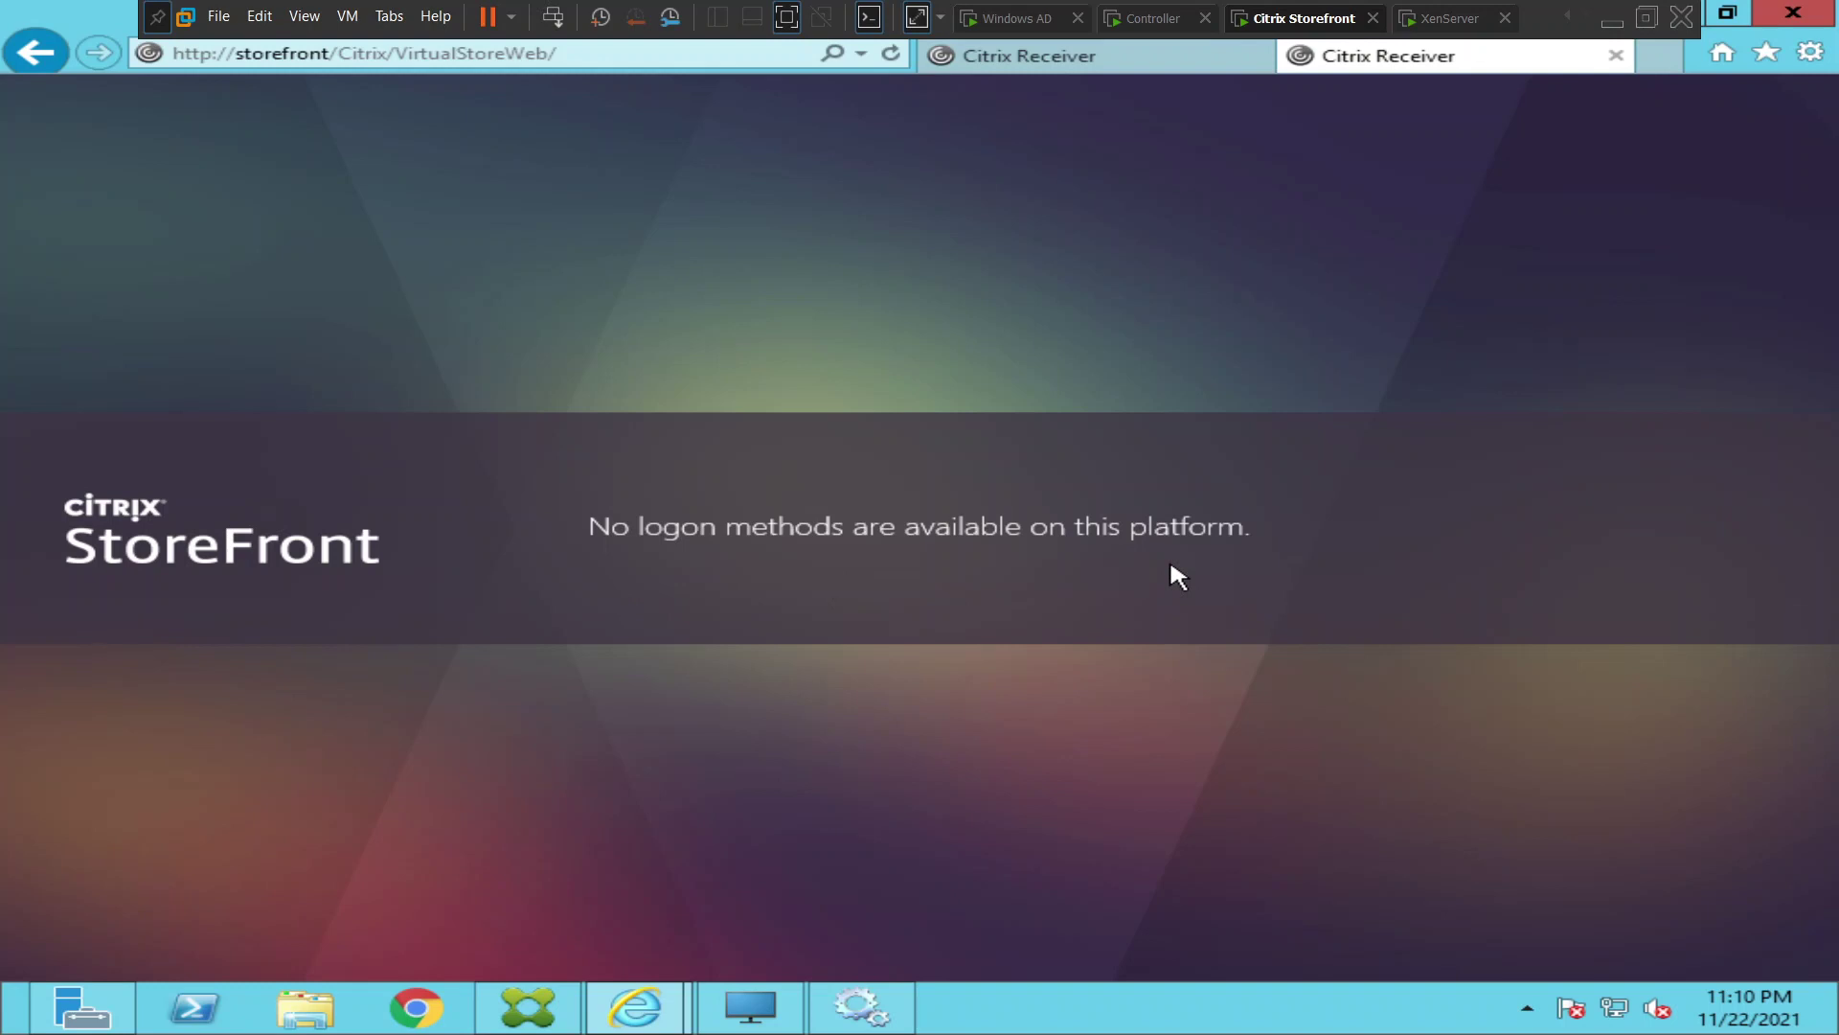
pyautogui.click(1102, 56)
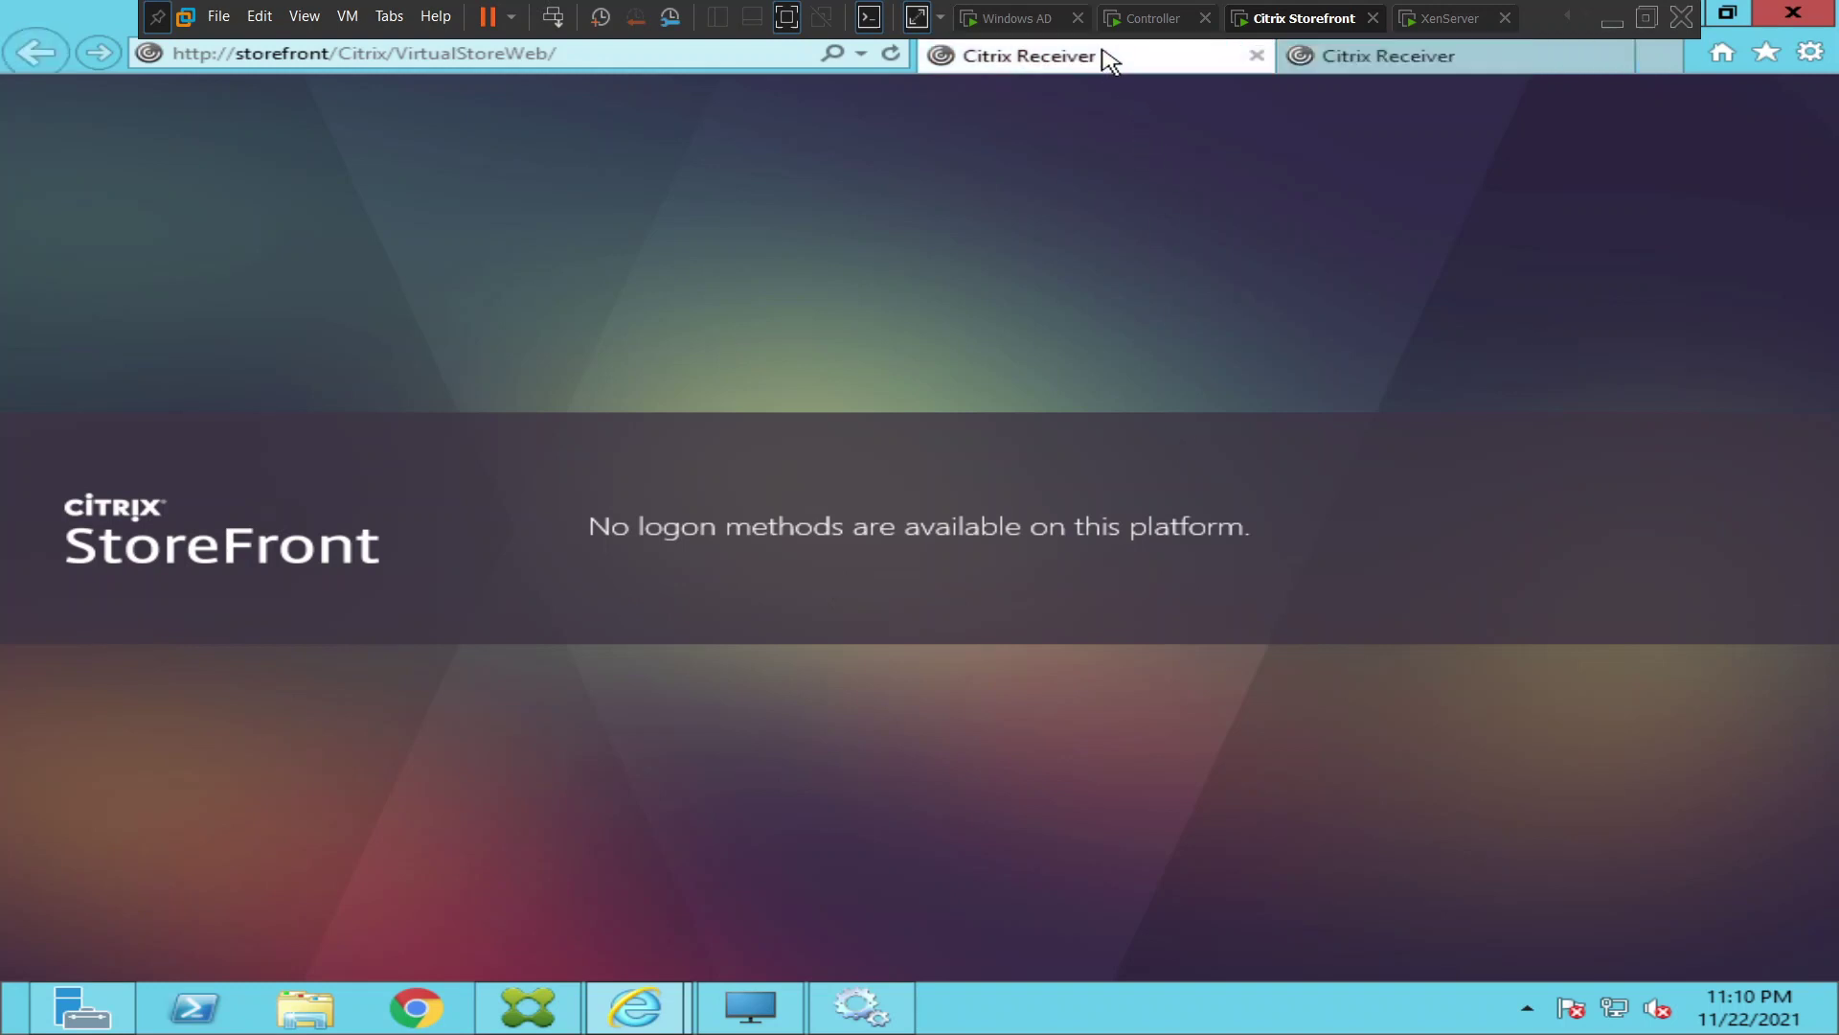
# Launch Google Chrome, dismiss the restore-pages prompt, and load the suggested StoreFront VirtualStoreWeb address.
pyautogui.click(436, 1019)
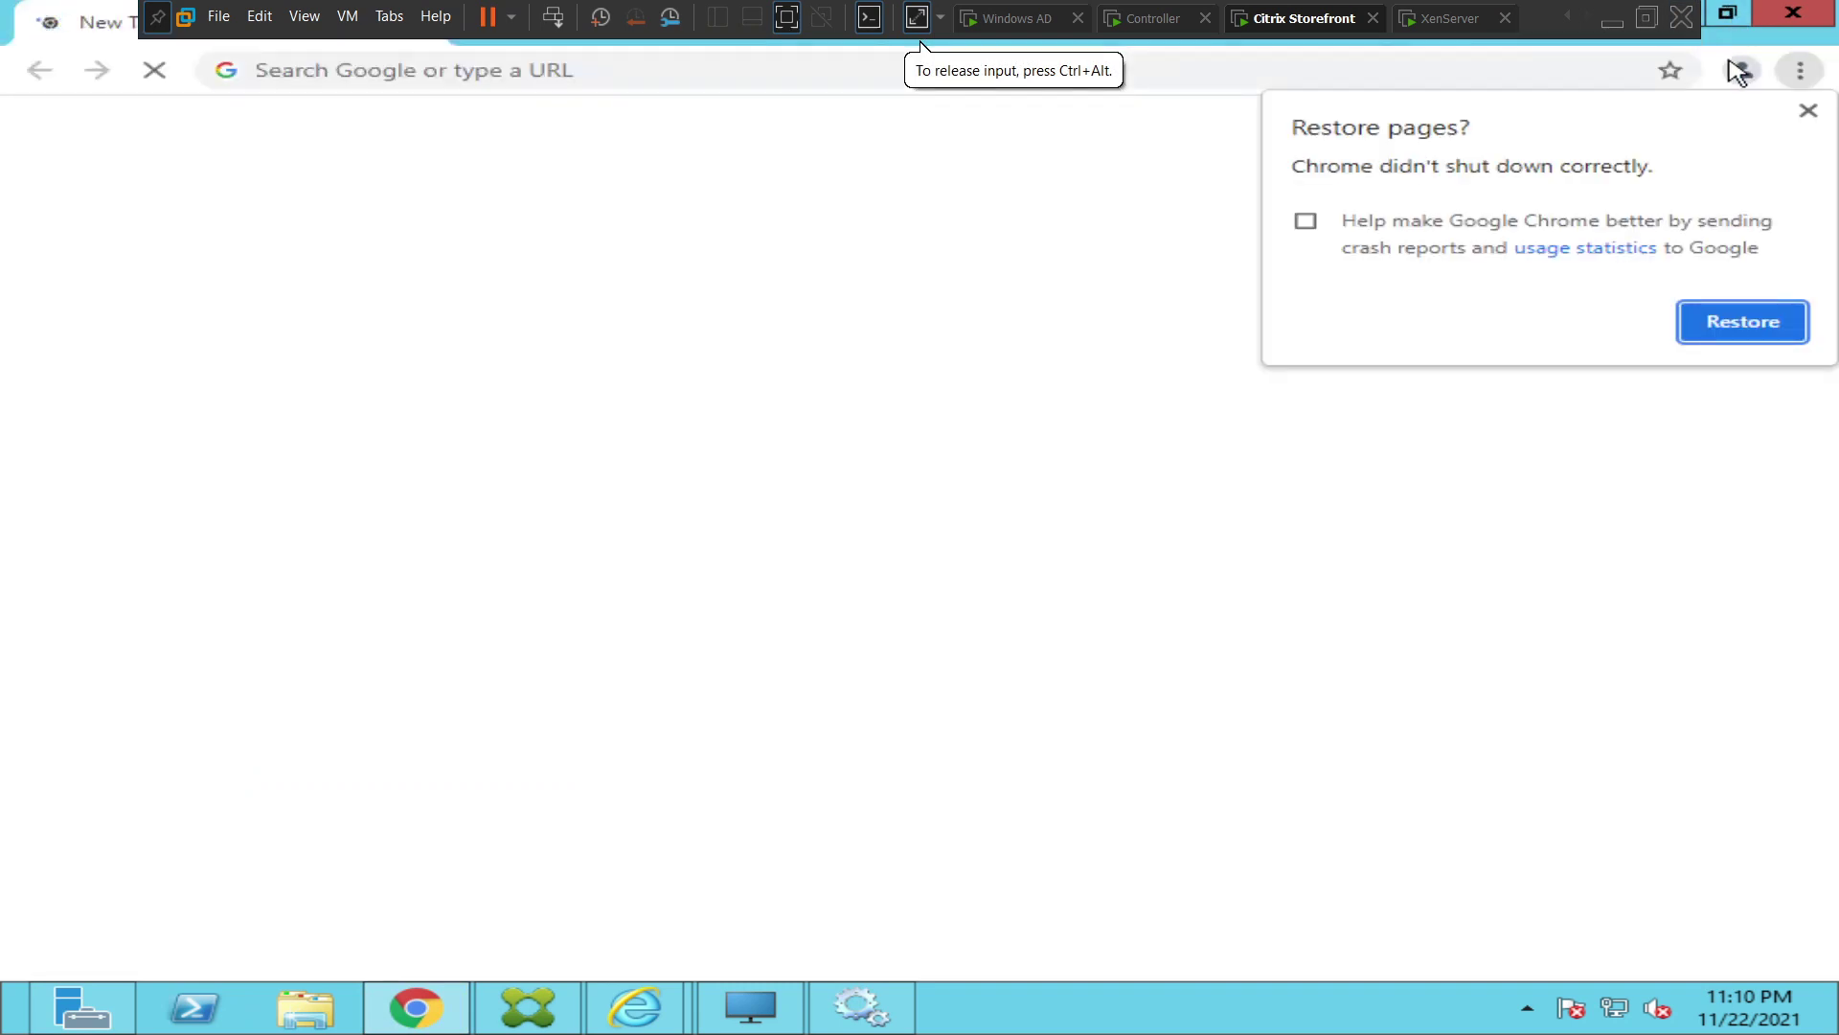
pyautogui.click(1809, 111)
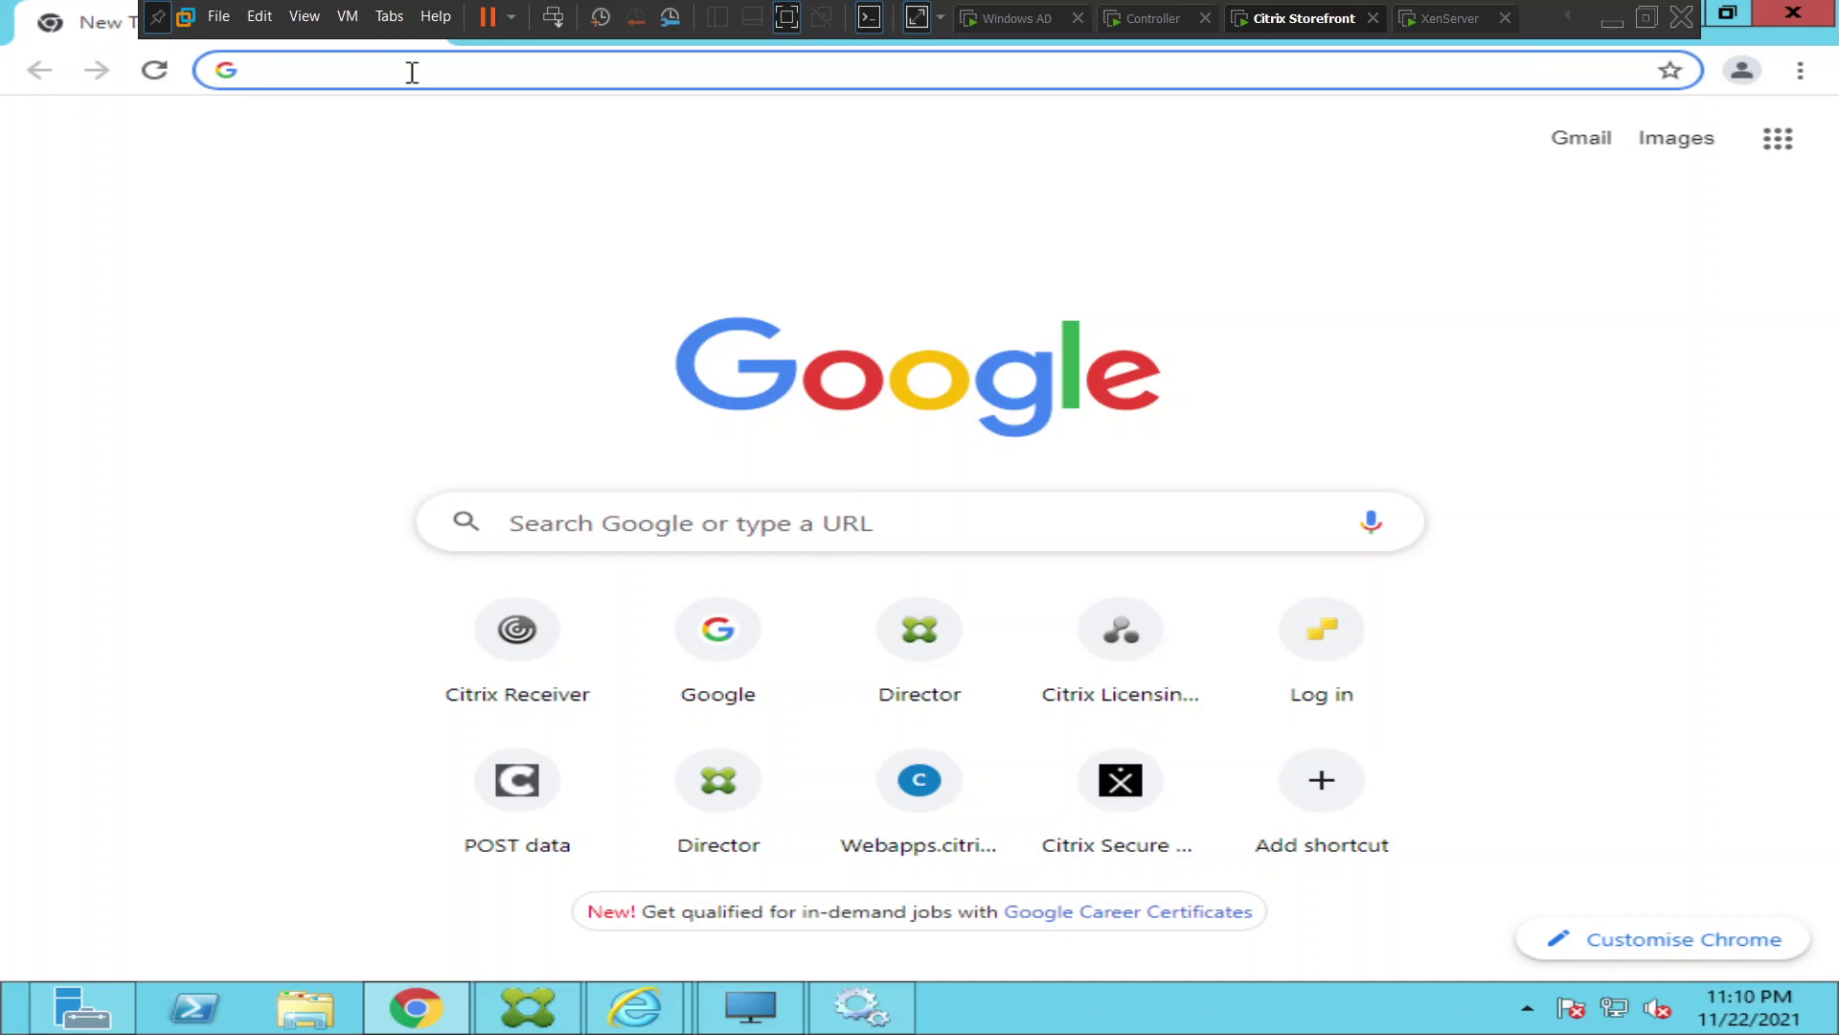
pyautogui.write('st')
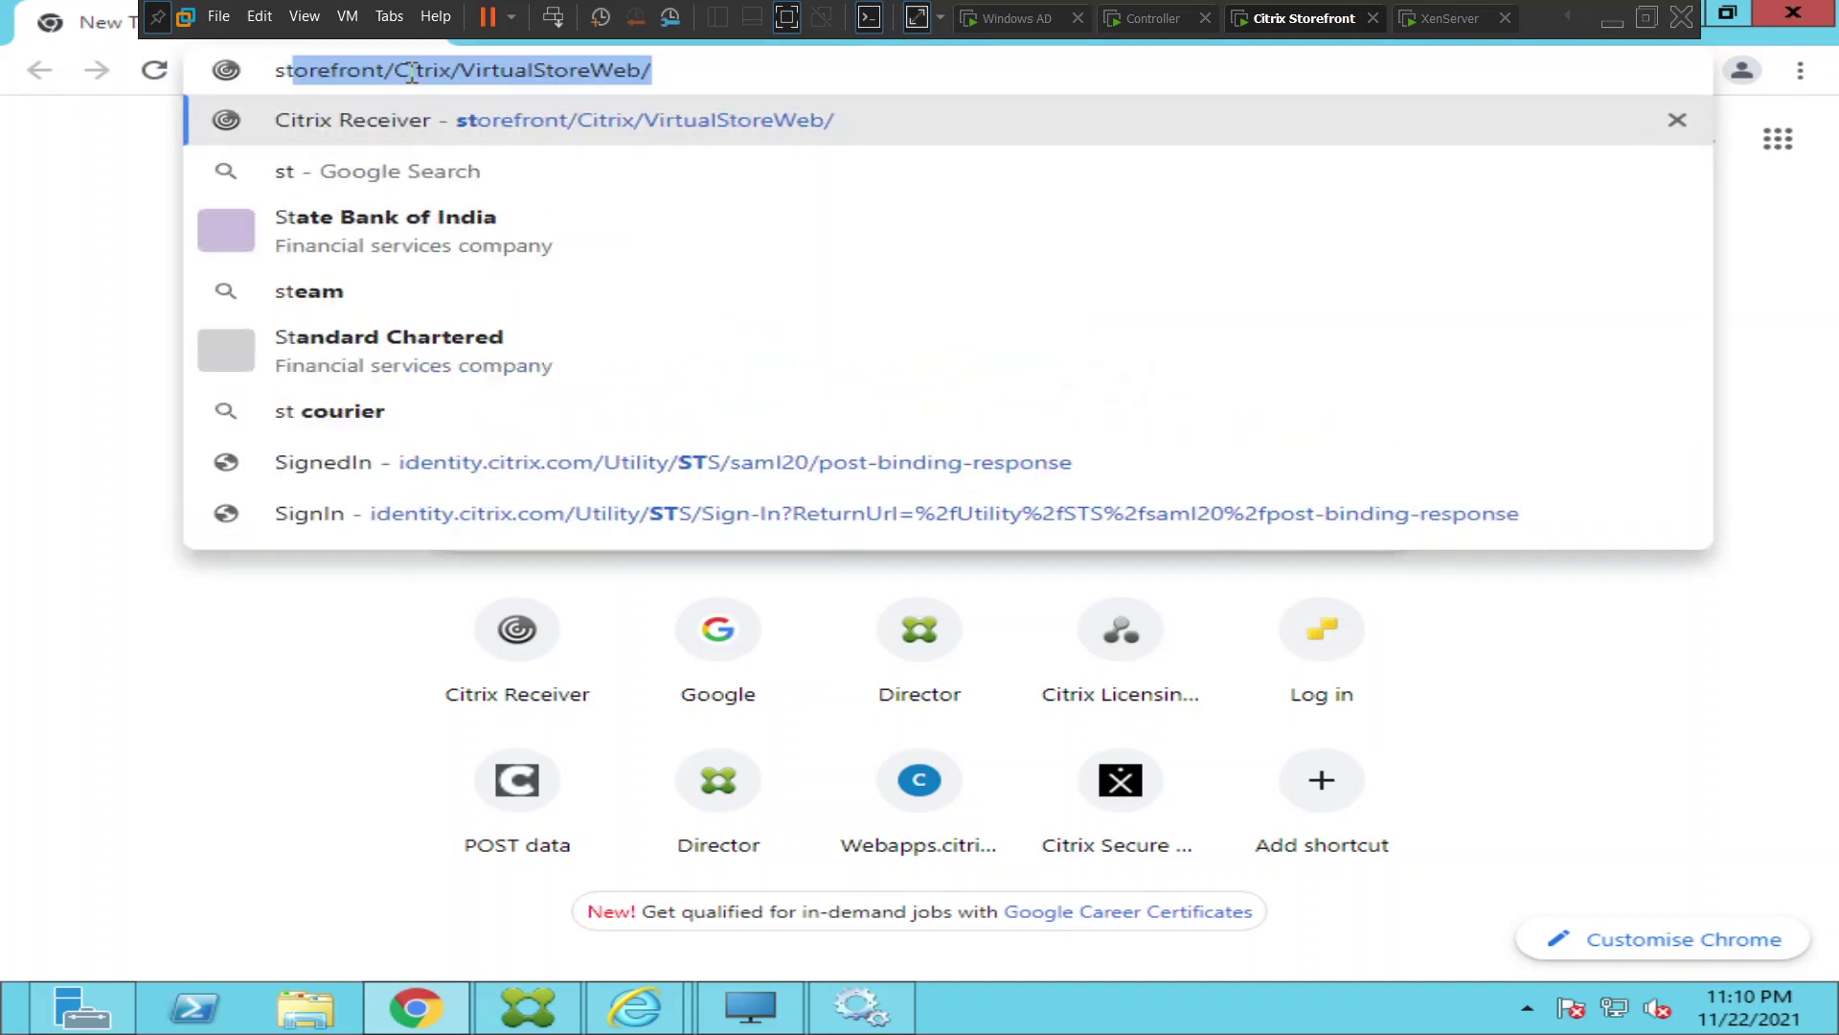
pyautogui.press('Return')
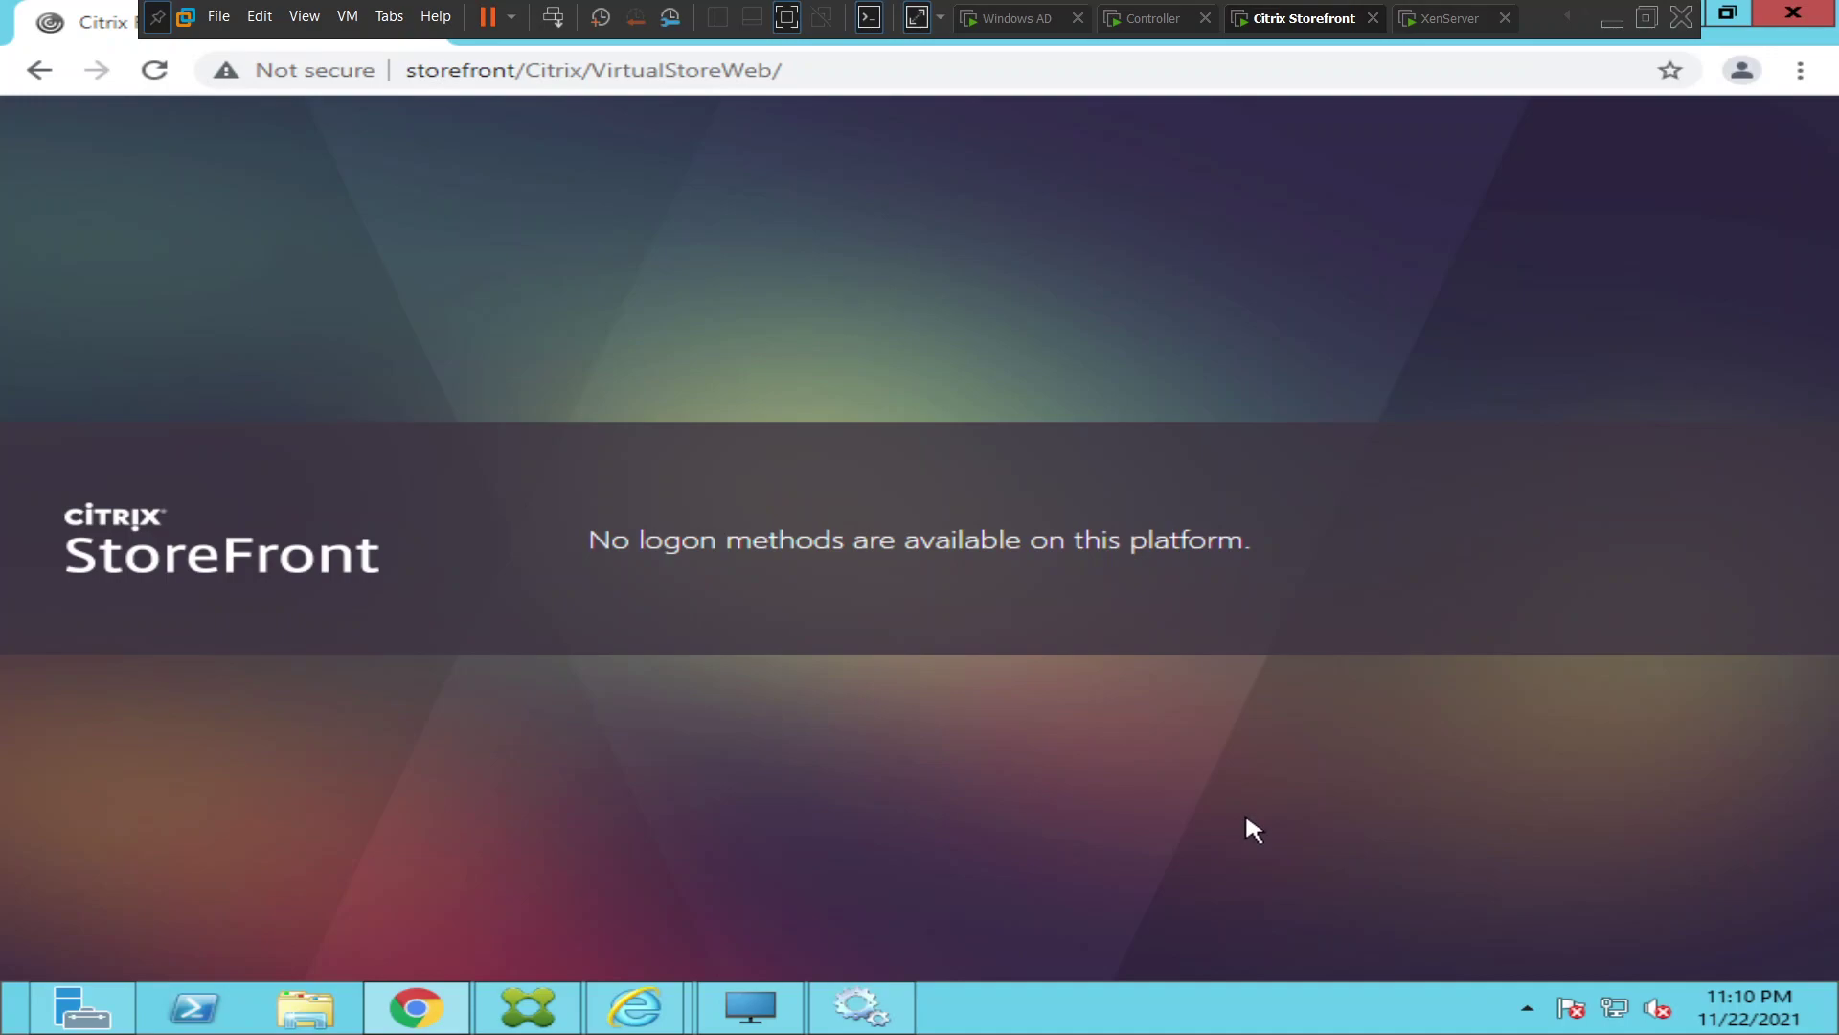
# On the Controller VM, load the StoreFront VirtualStoreWeb address in Chrome from the 'st' suggestion.
pyautogui.click(1146, 23)
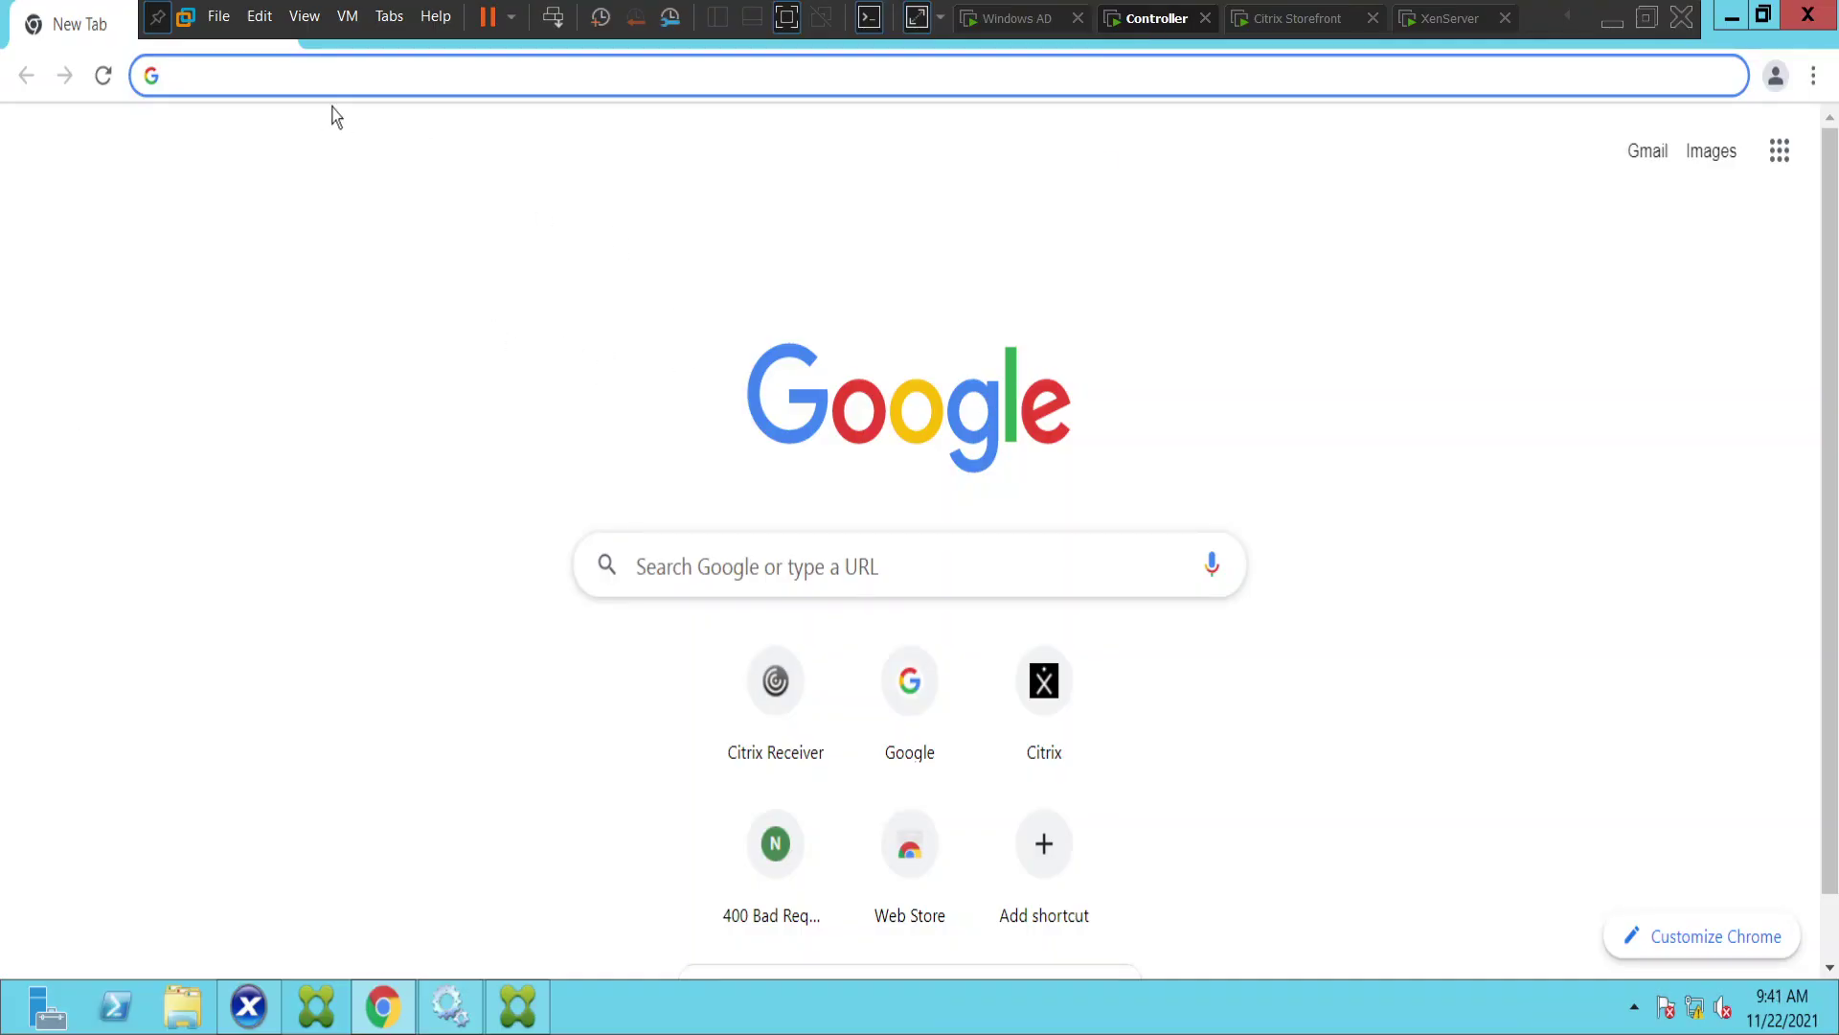
pyautogui.write('st')
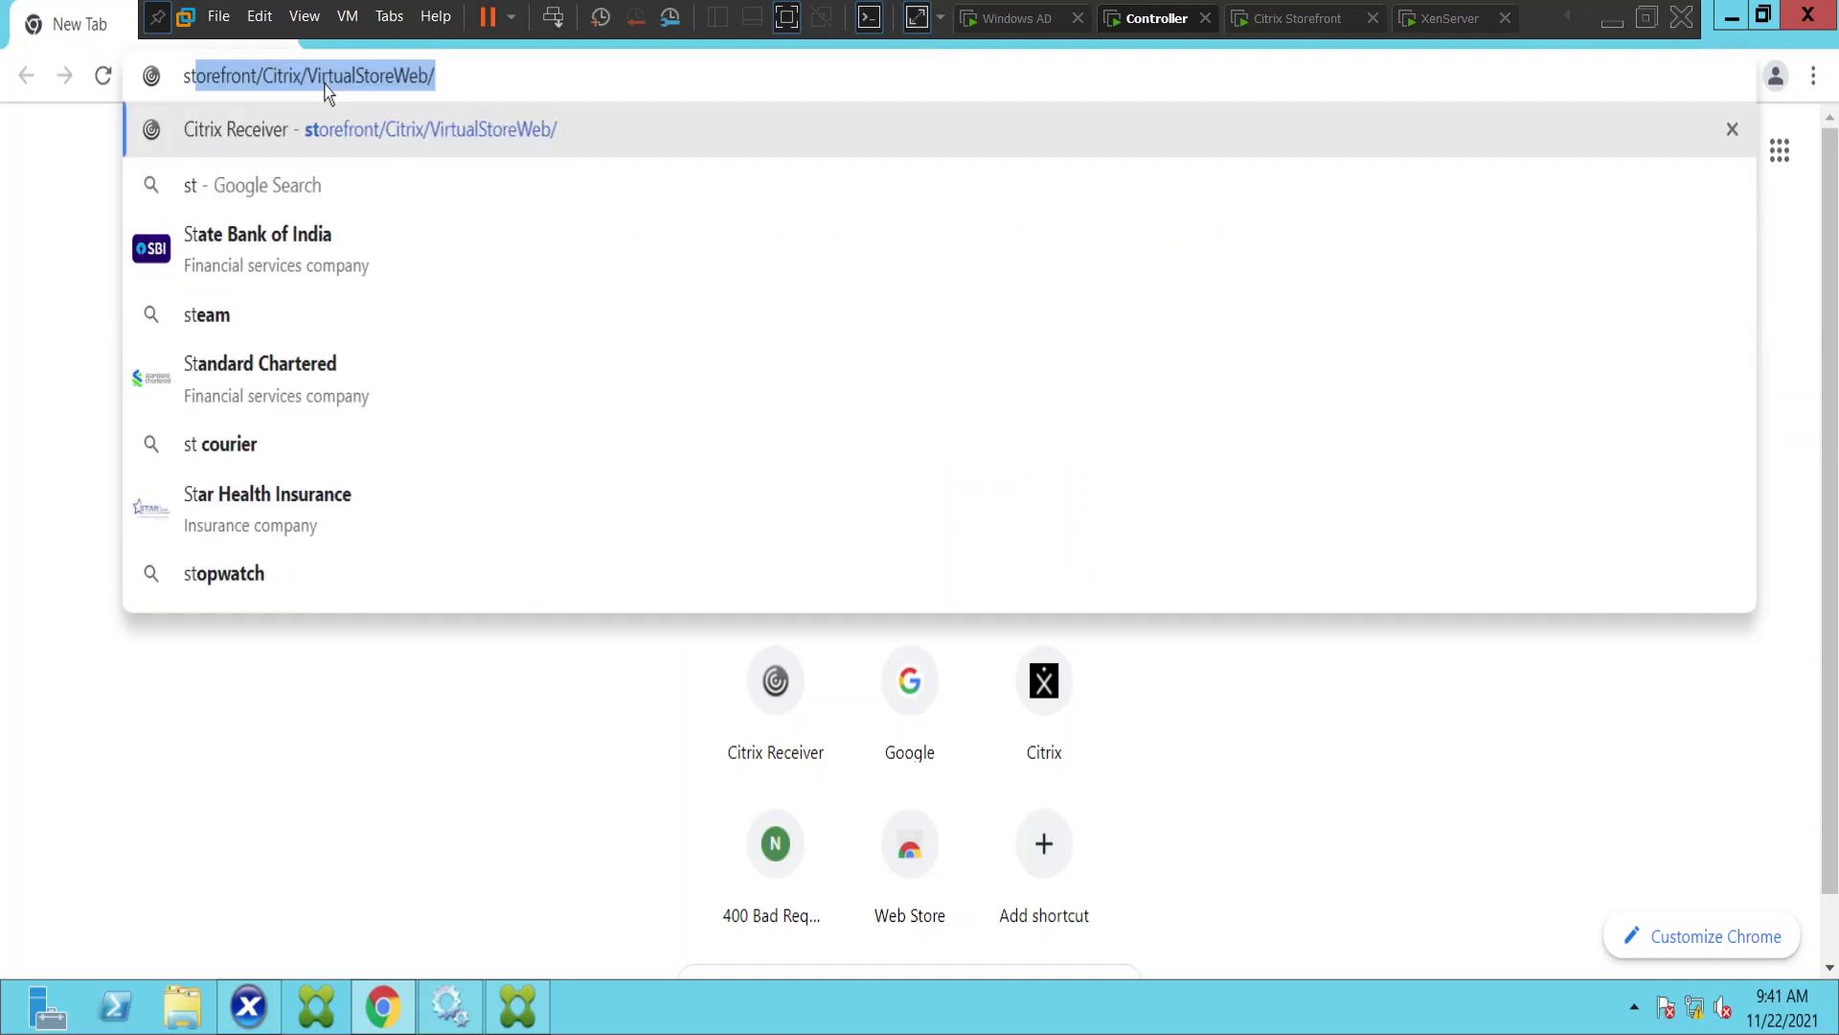
pyautogui.press('Return')
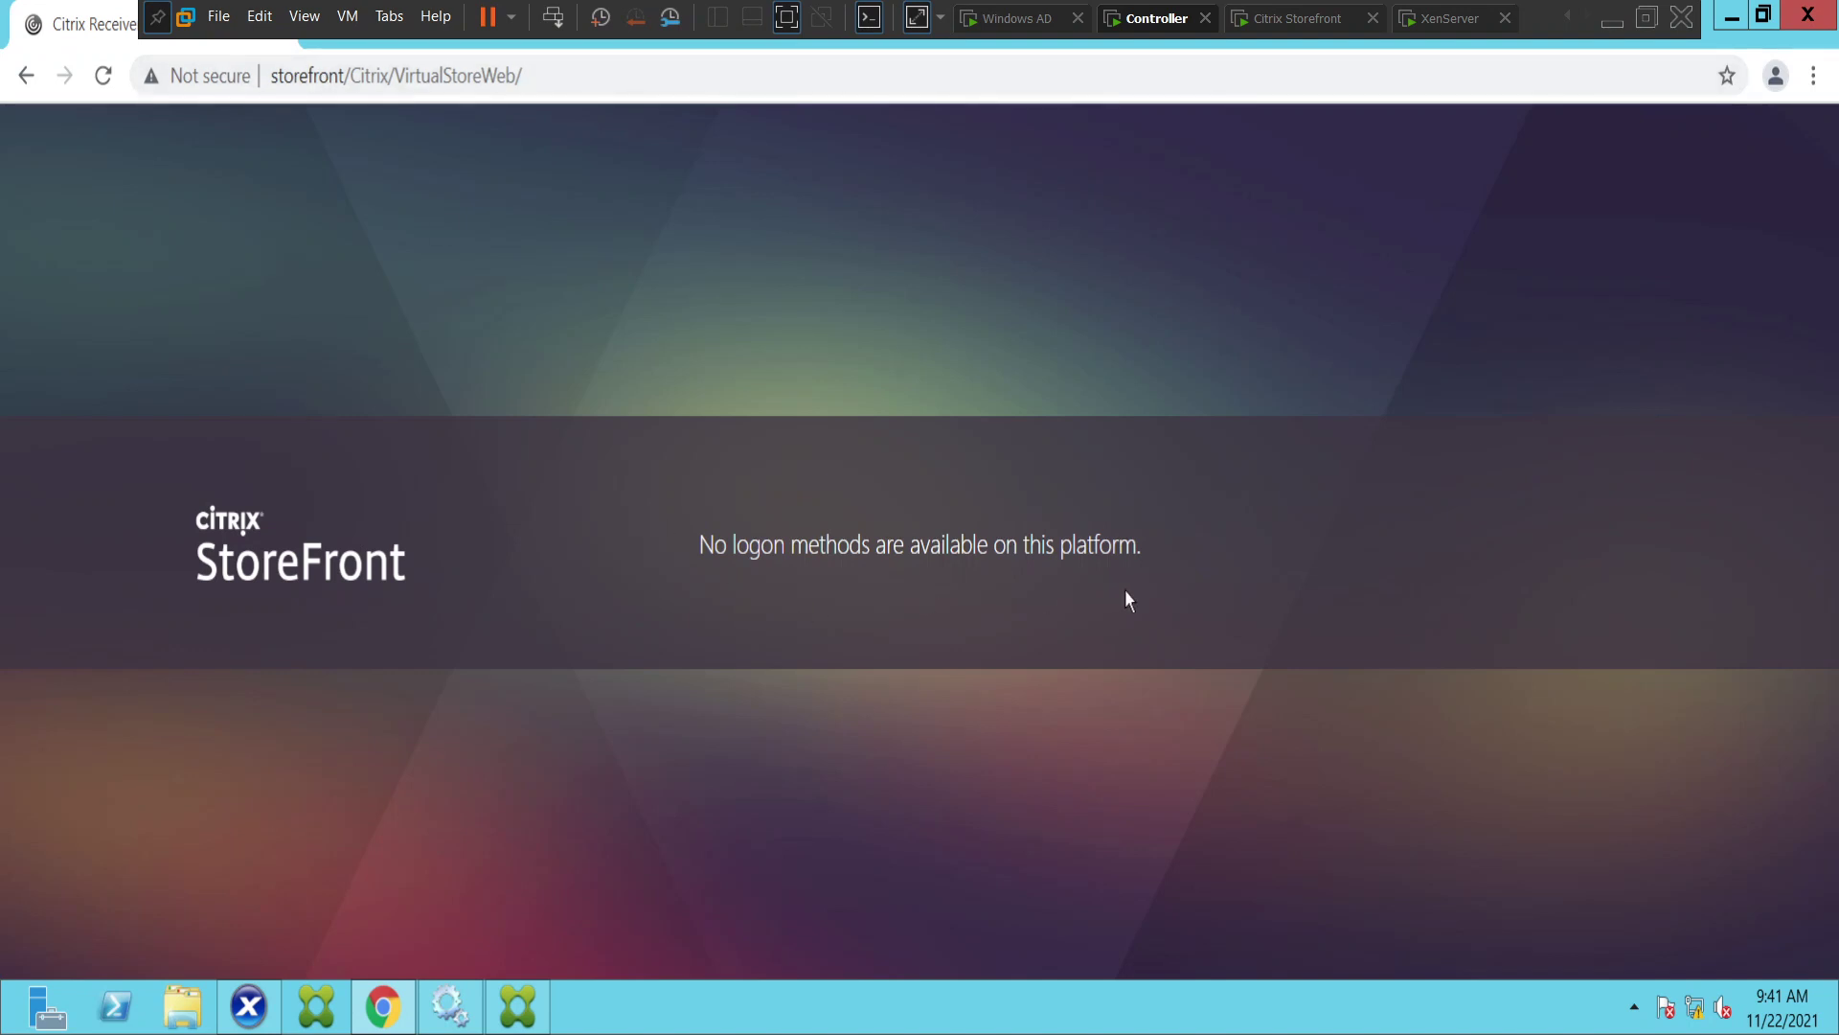
# On the StoreFront VM, open the Services console maximized.
pyautogui.click(1298, 18)
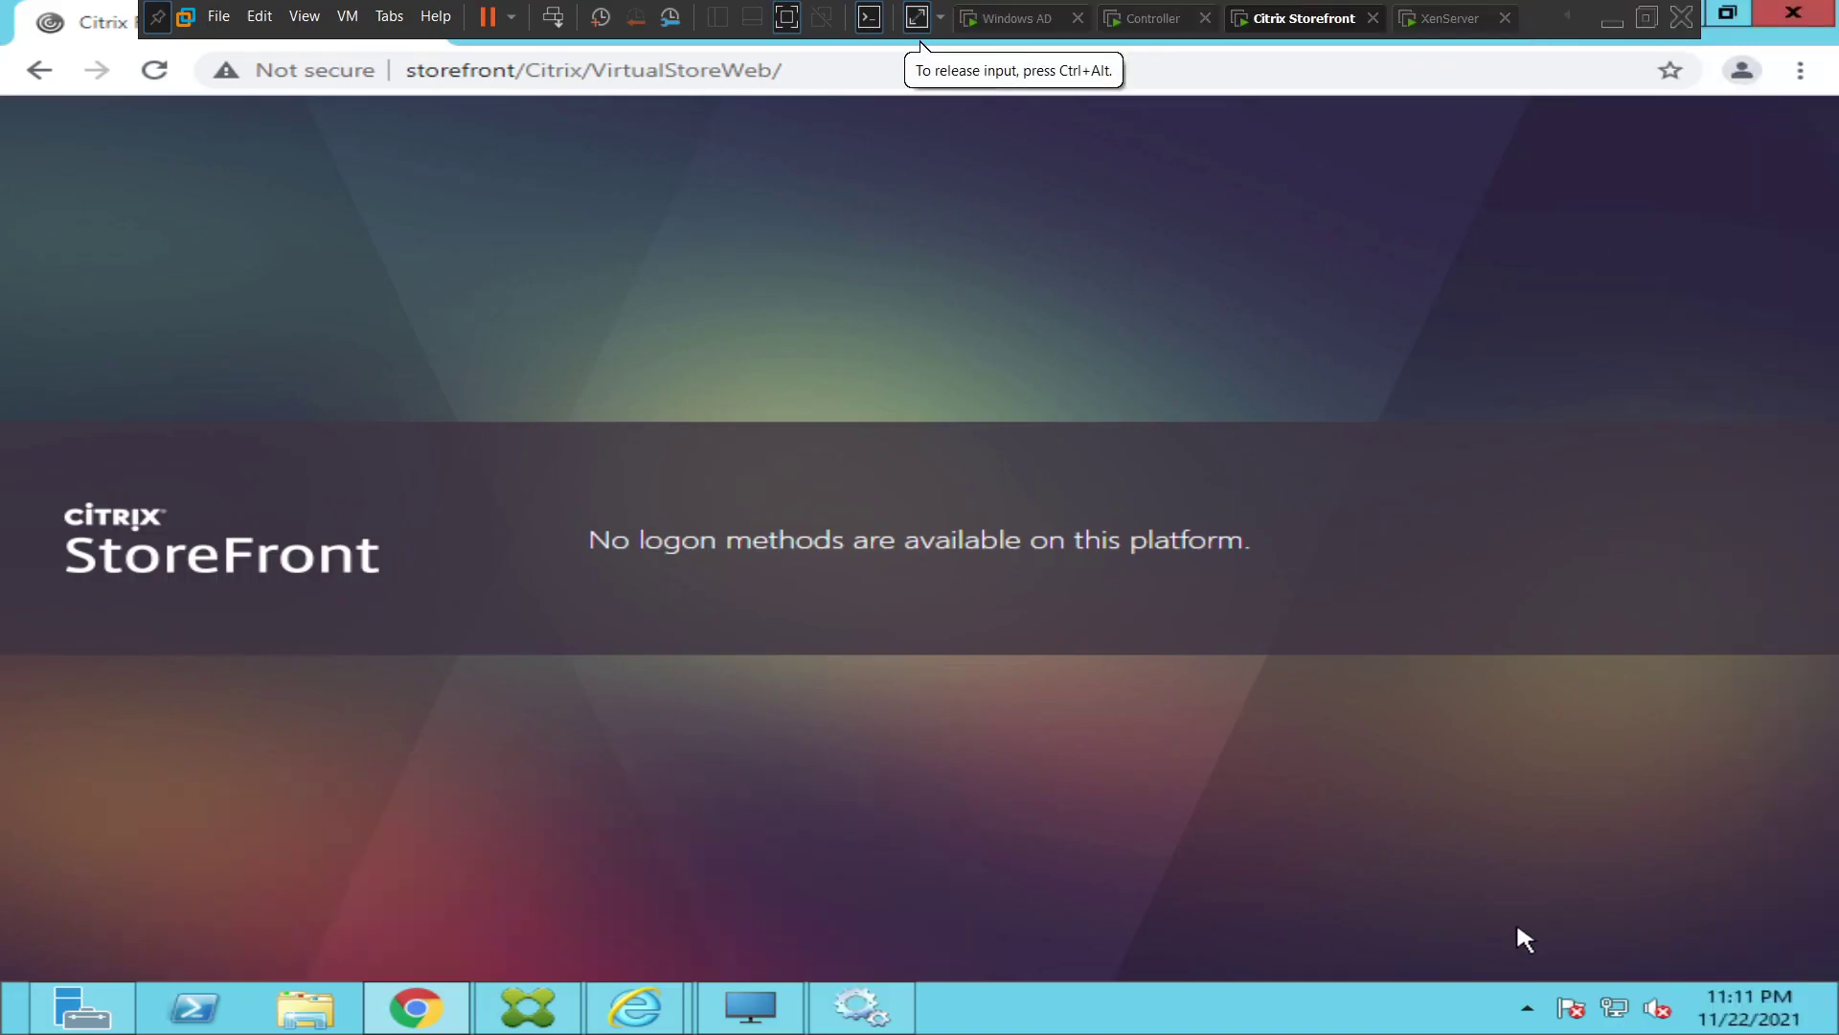
pyautogui.click(862, 1006)
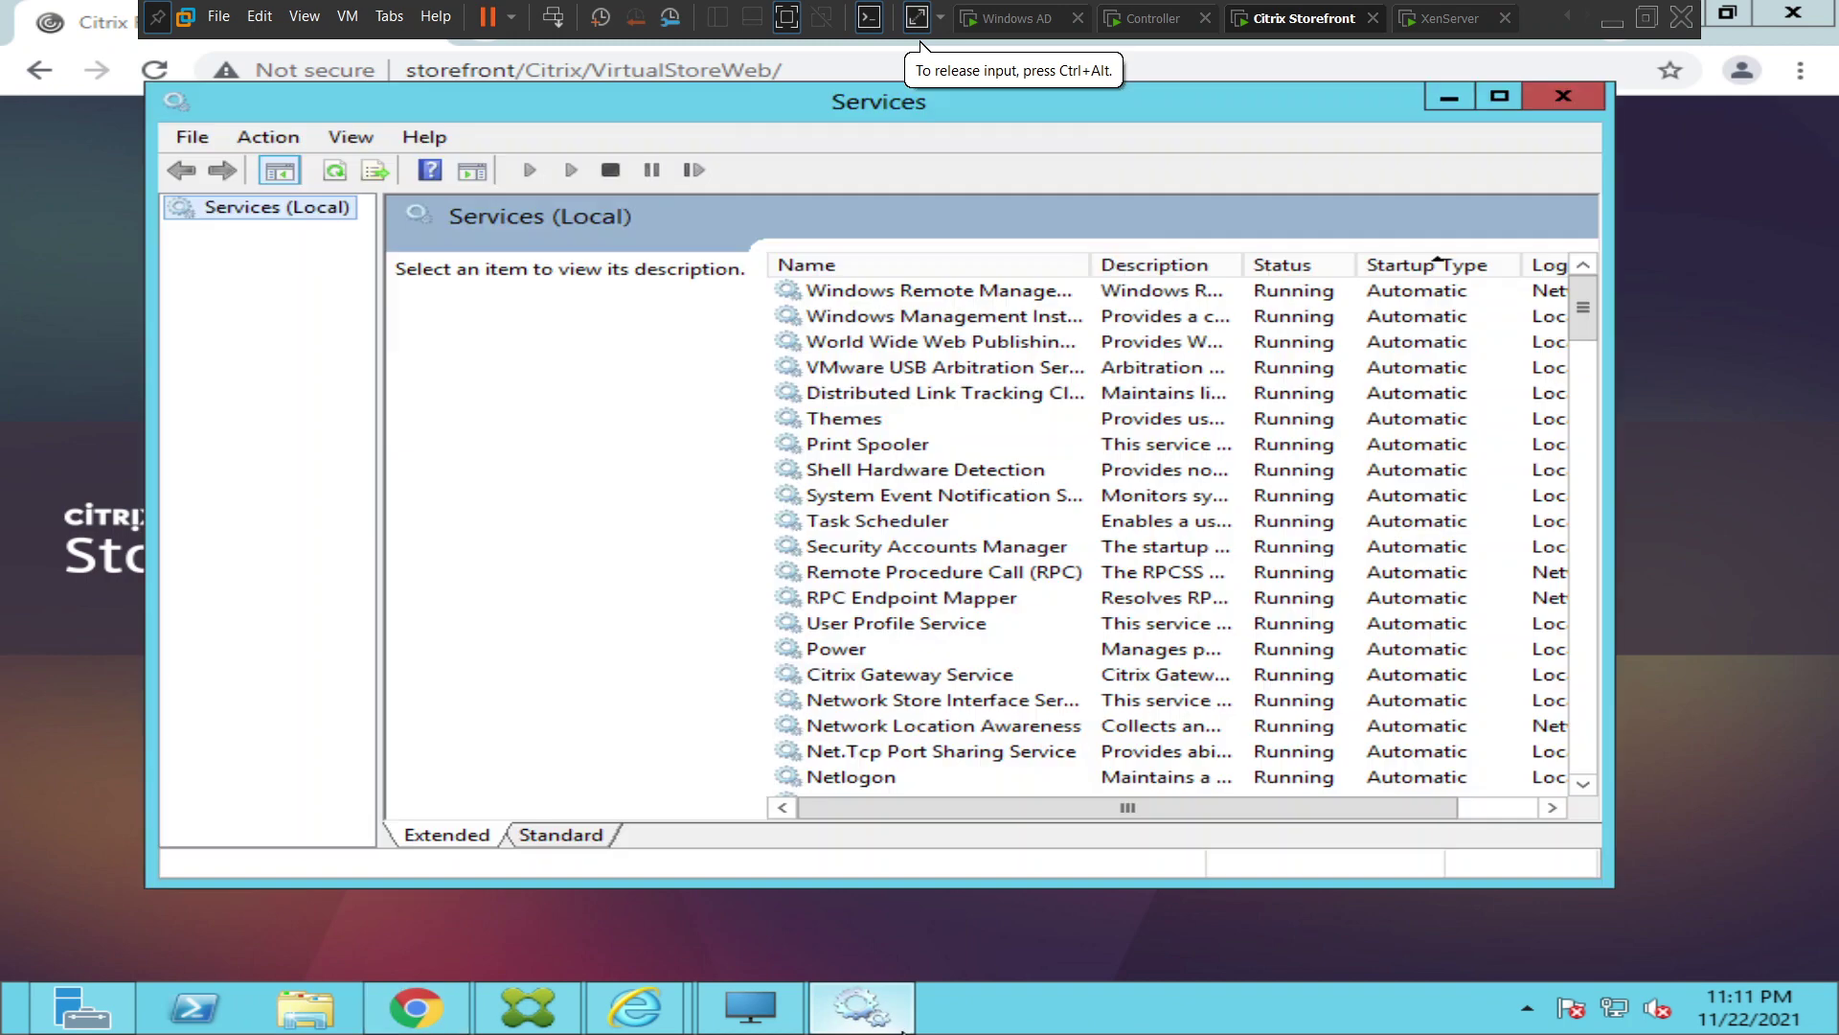
pyautogui.click(1500, 97)
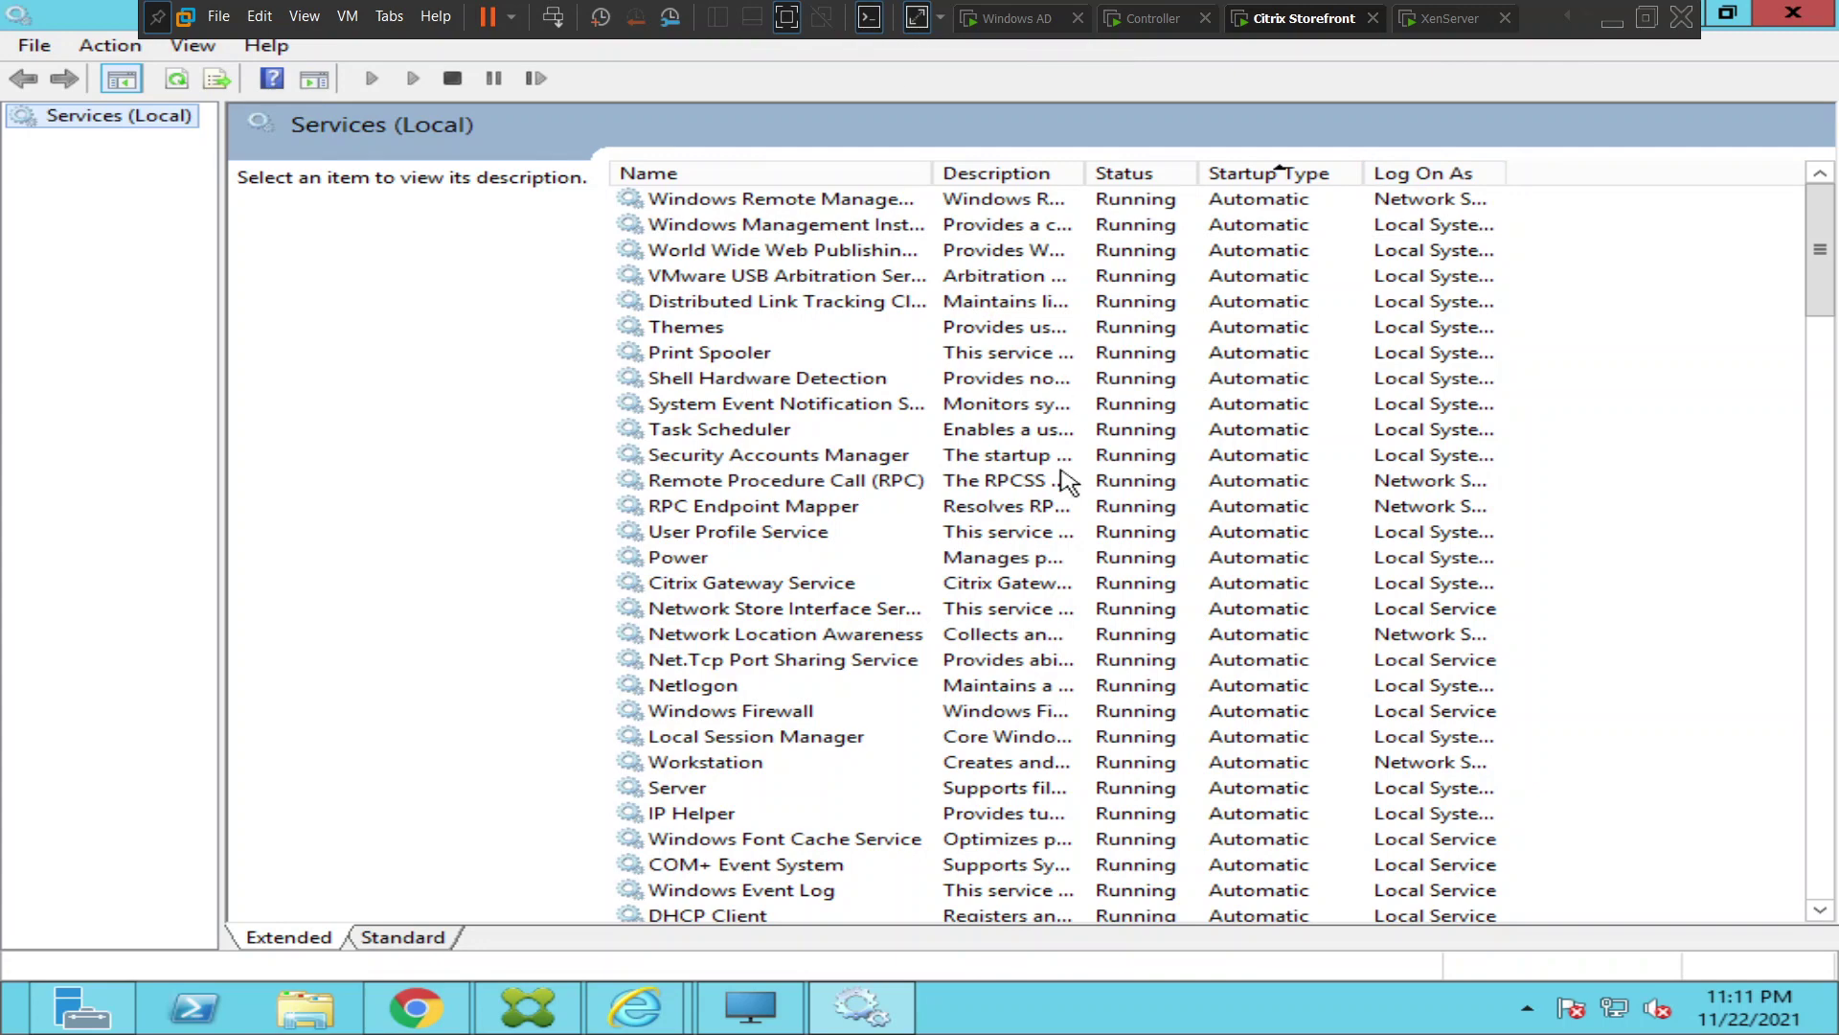
pyautogui.press('t')
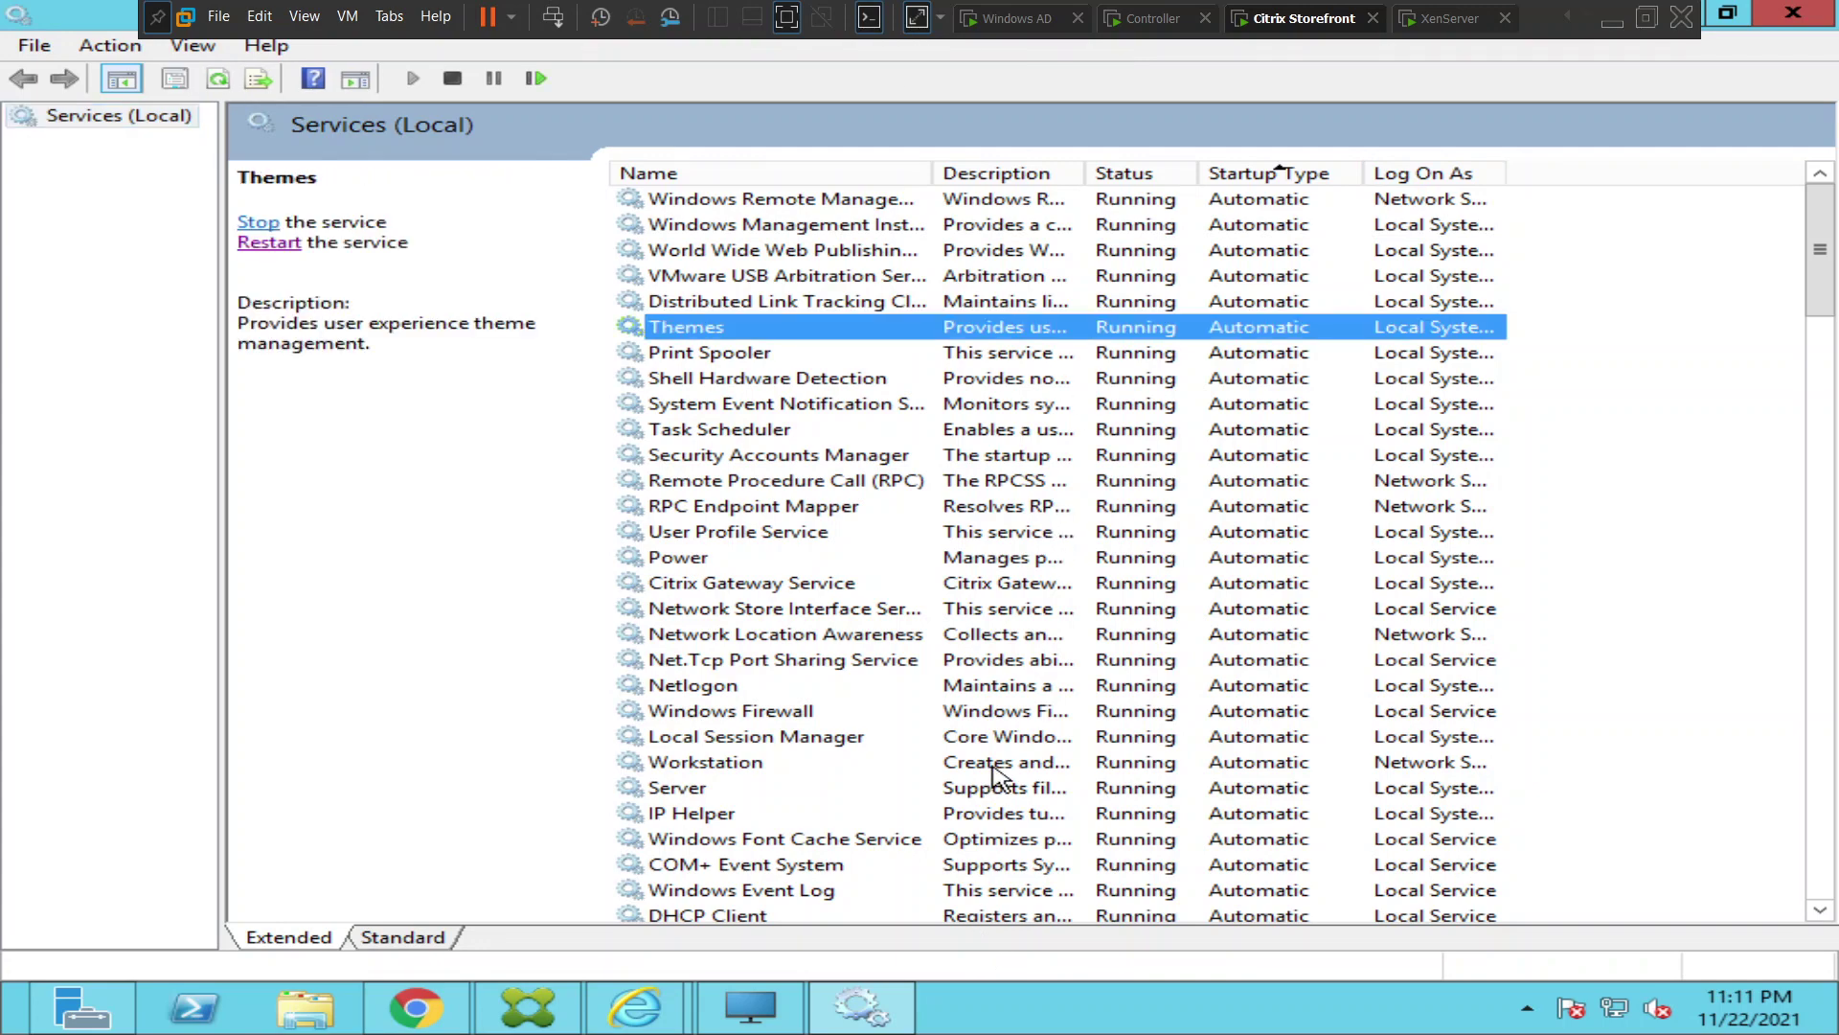
# Check the Citrix Subscriptions Store, Default Domain, Credential Wallet, Configuration Replication and Peer Resolution services.
pyautogui.click(993, 767)
pyautogui.scroll(-4, 993, 766)
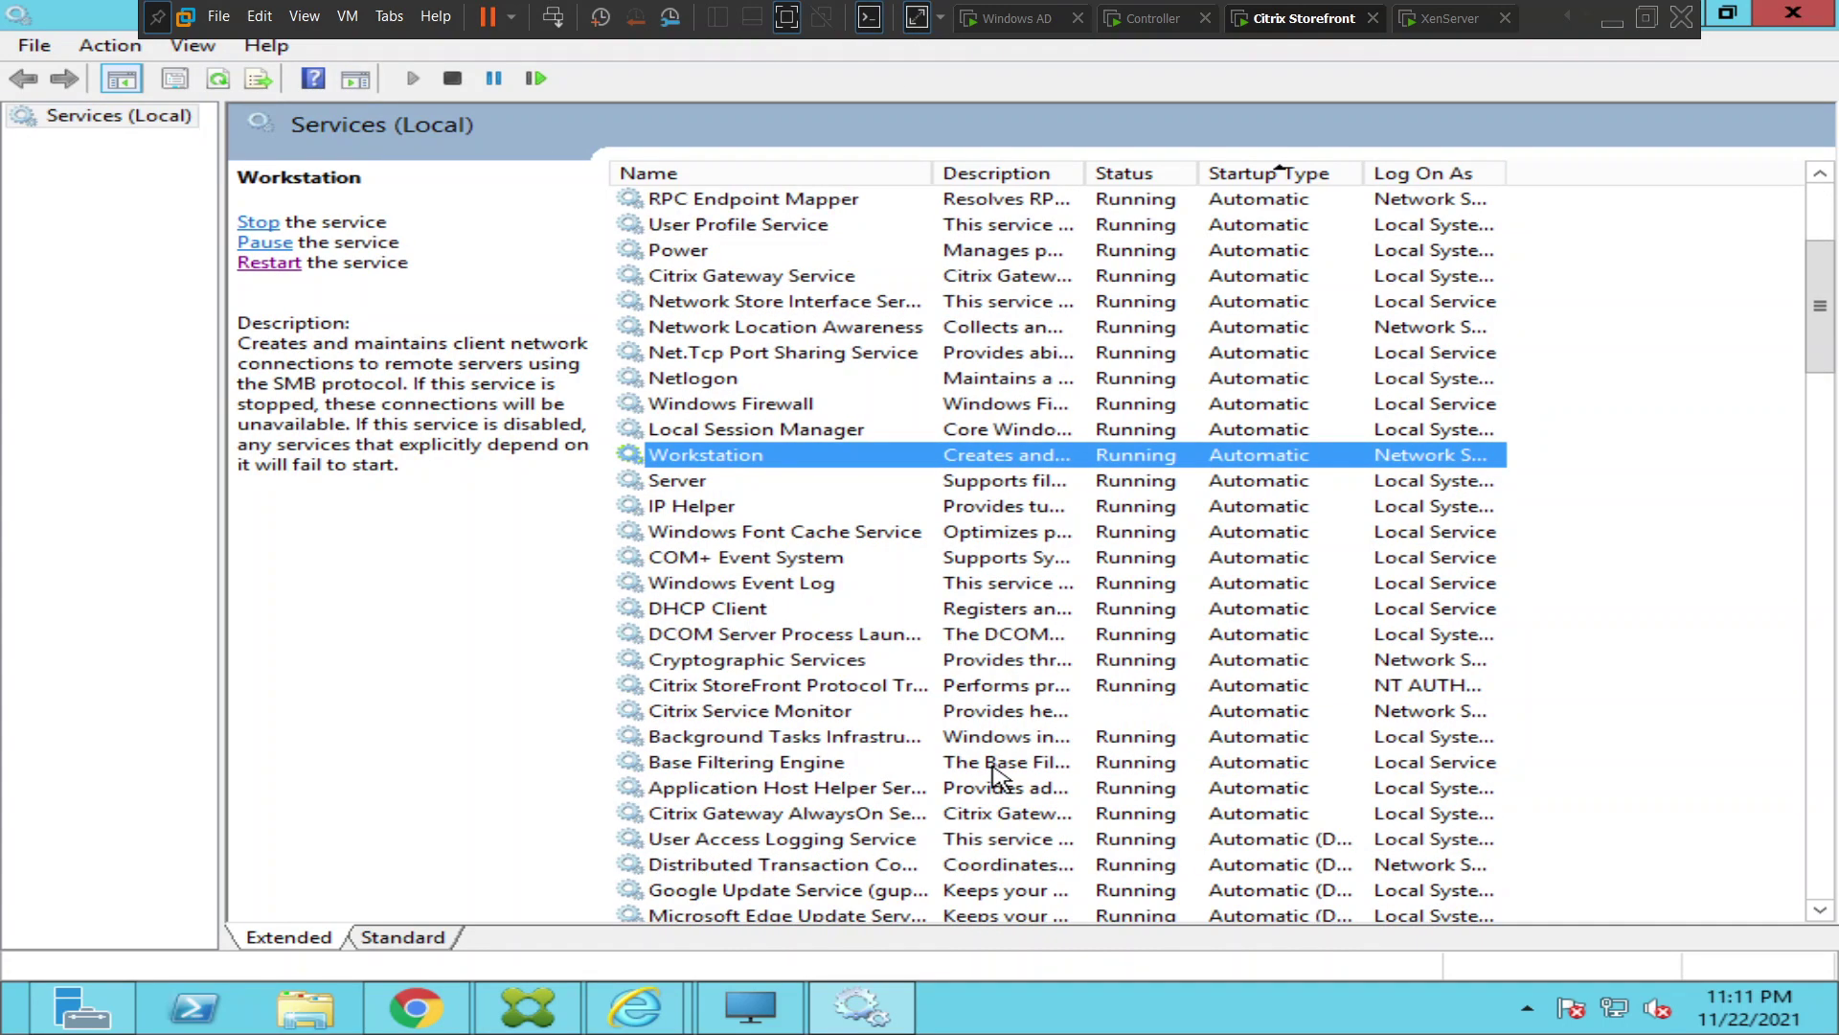
pyautogui.scroll(-6, 993, 771)
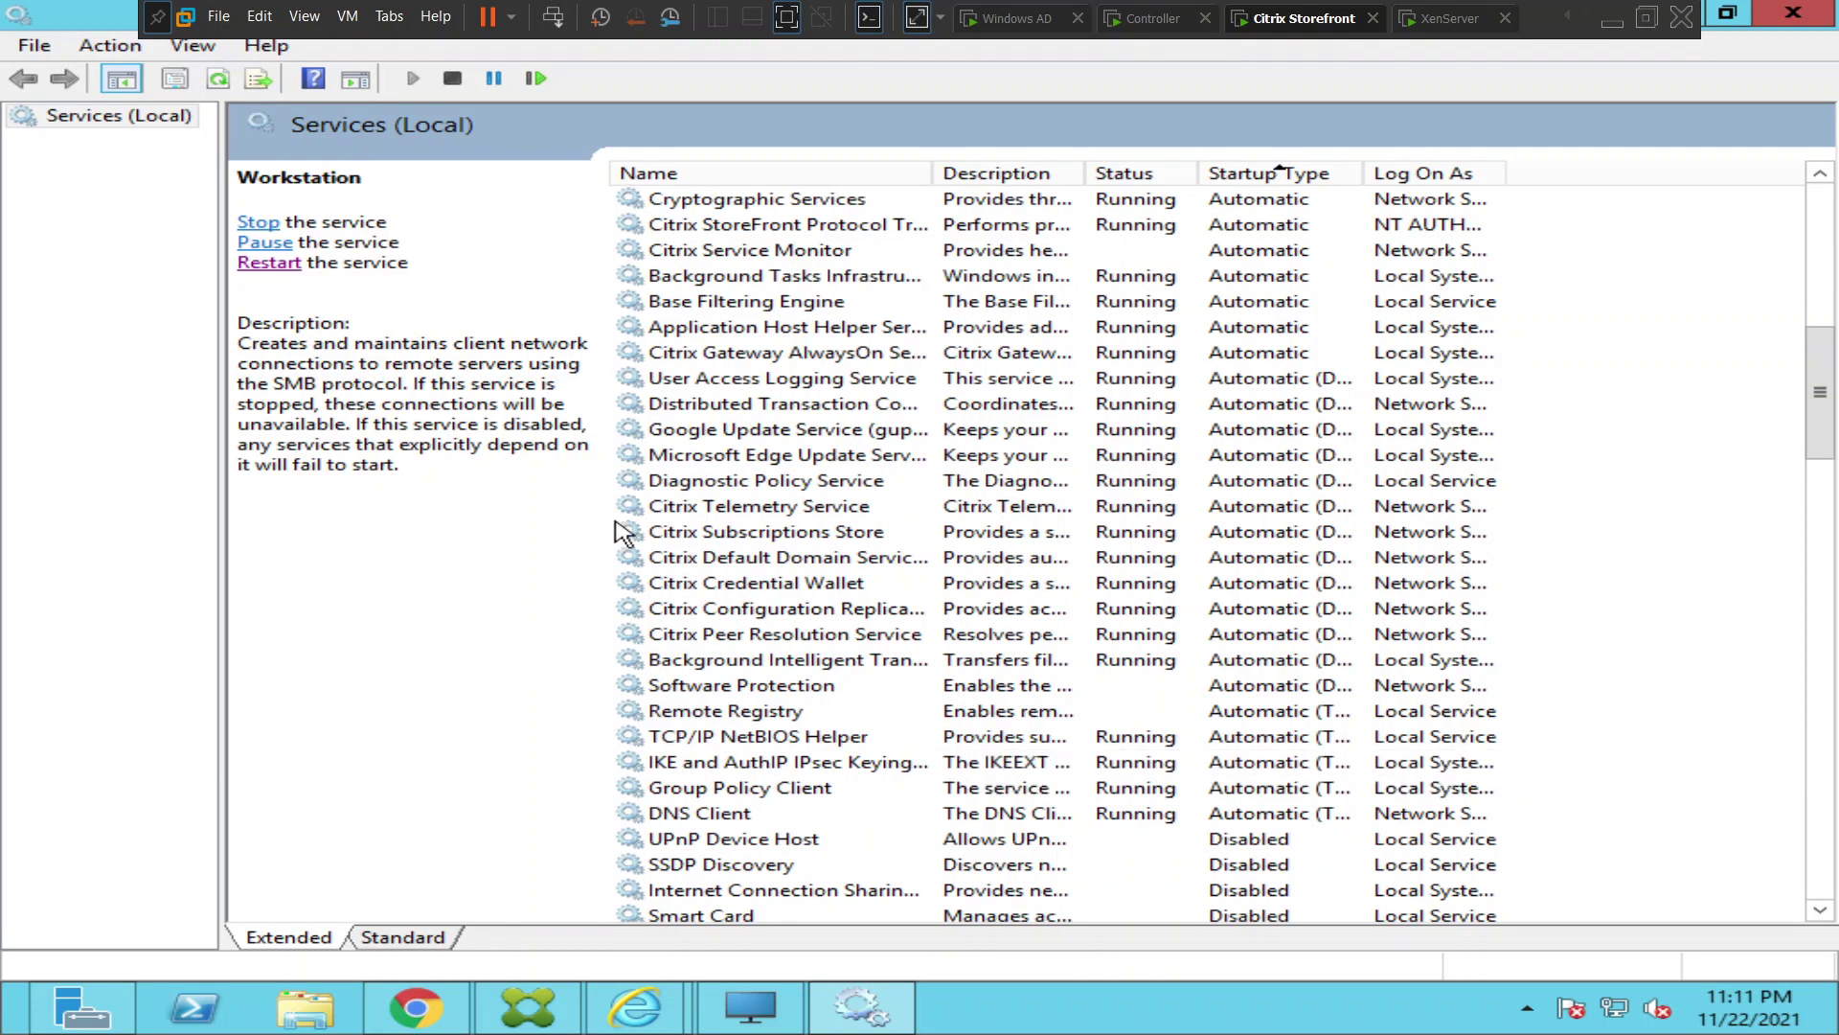
pyautogui.click(726, 540)
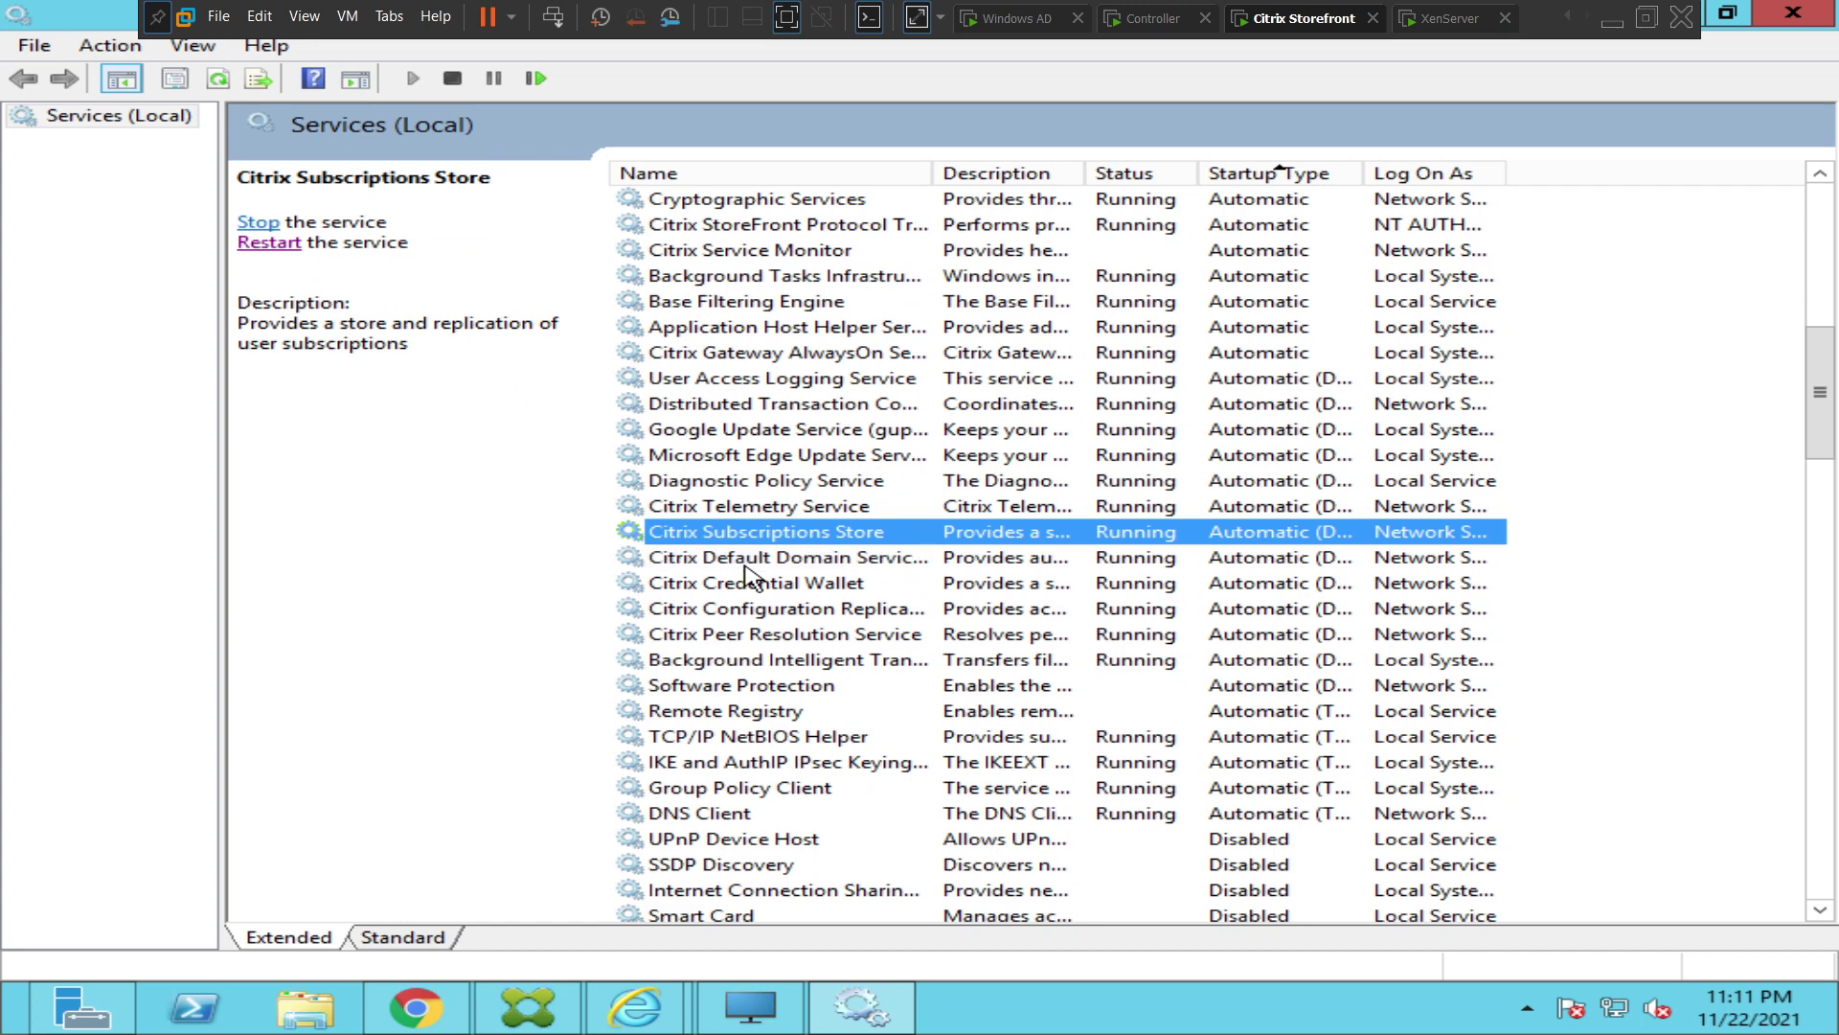
pyautogui.click(752, 564)
pyautogui.click(780, 586)
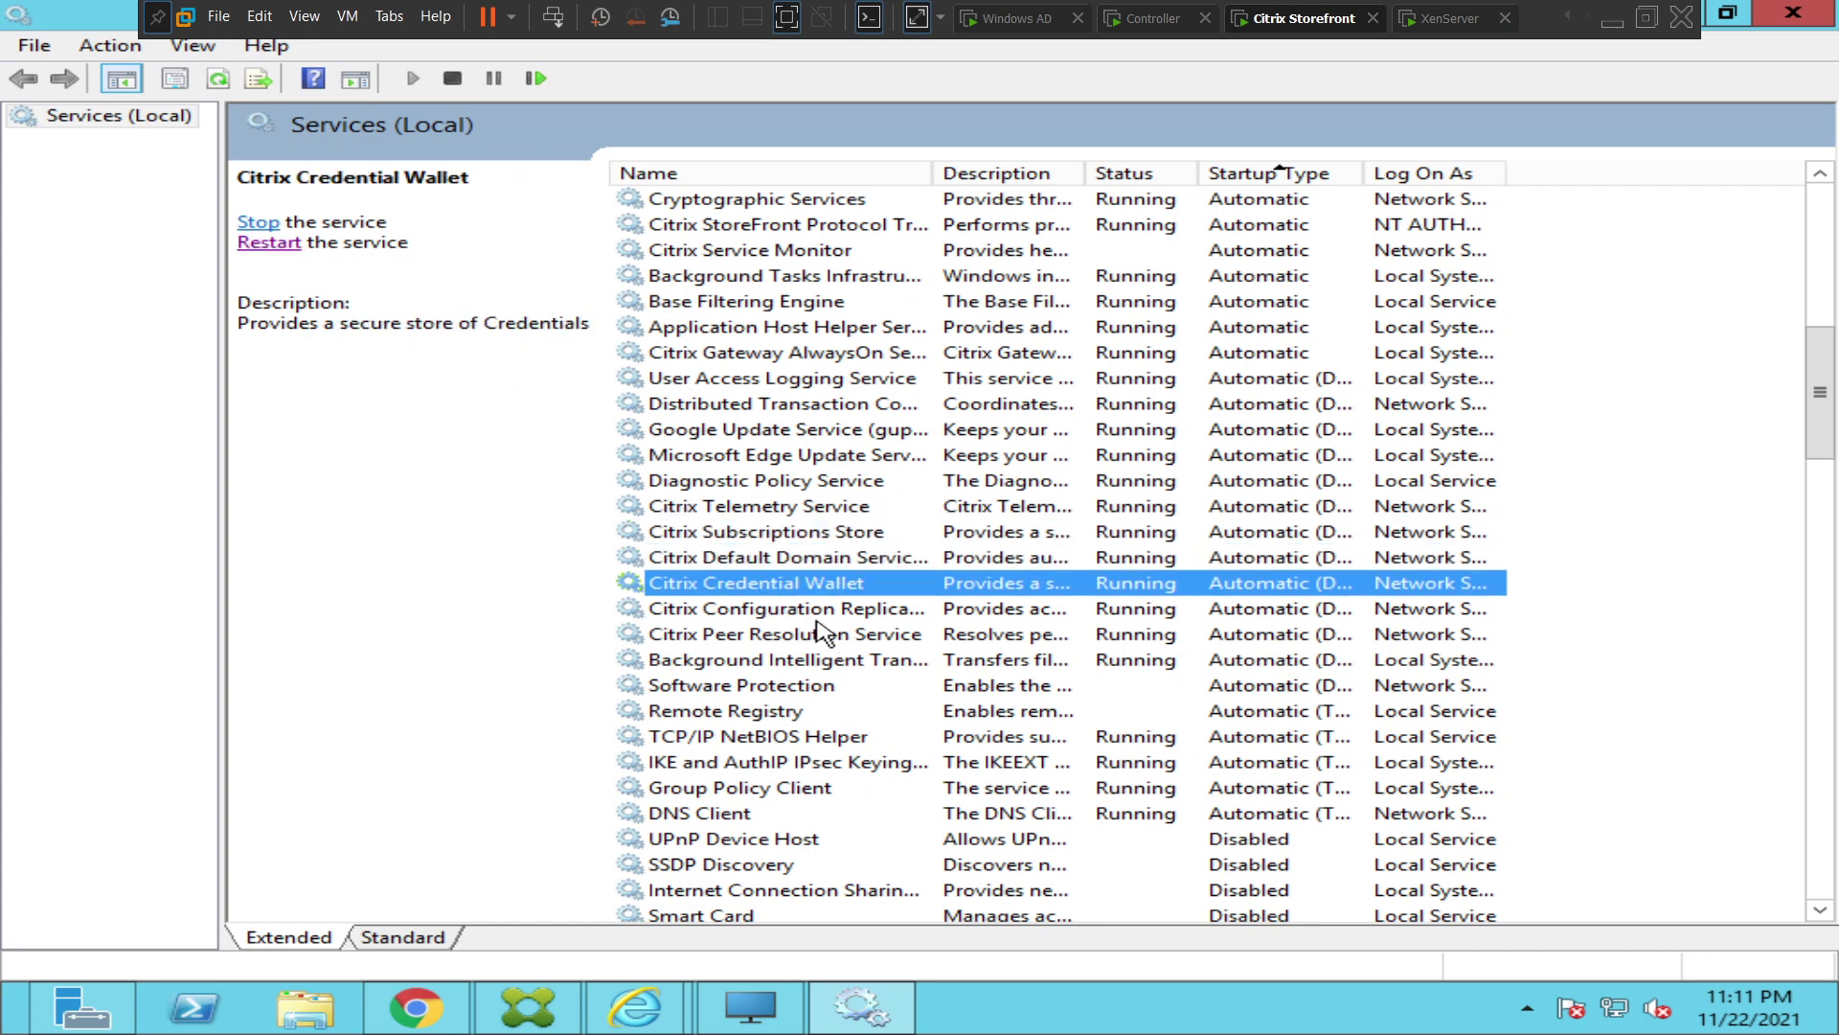
pyautogui.click(814, 616)
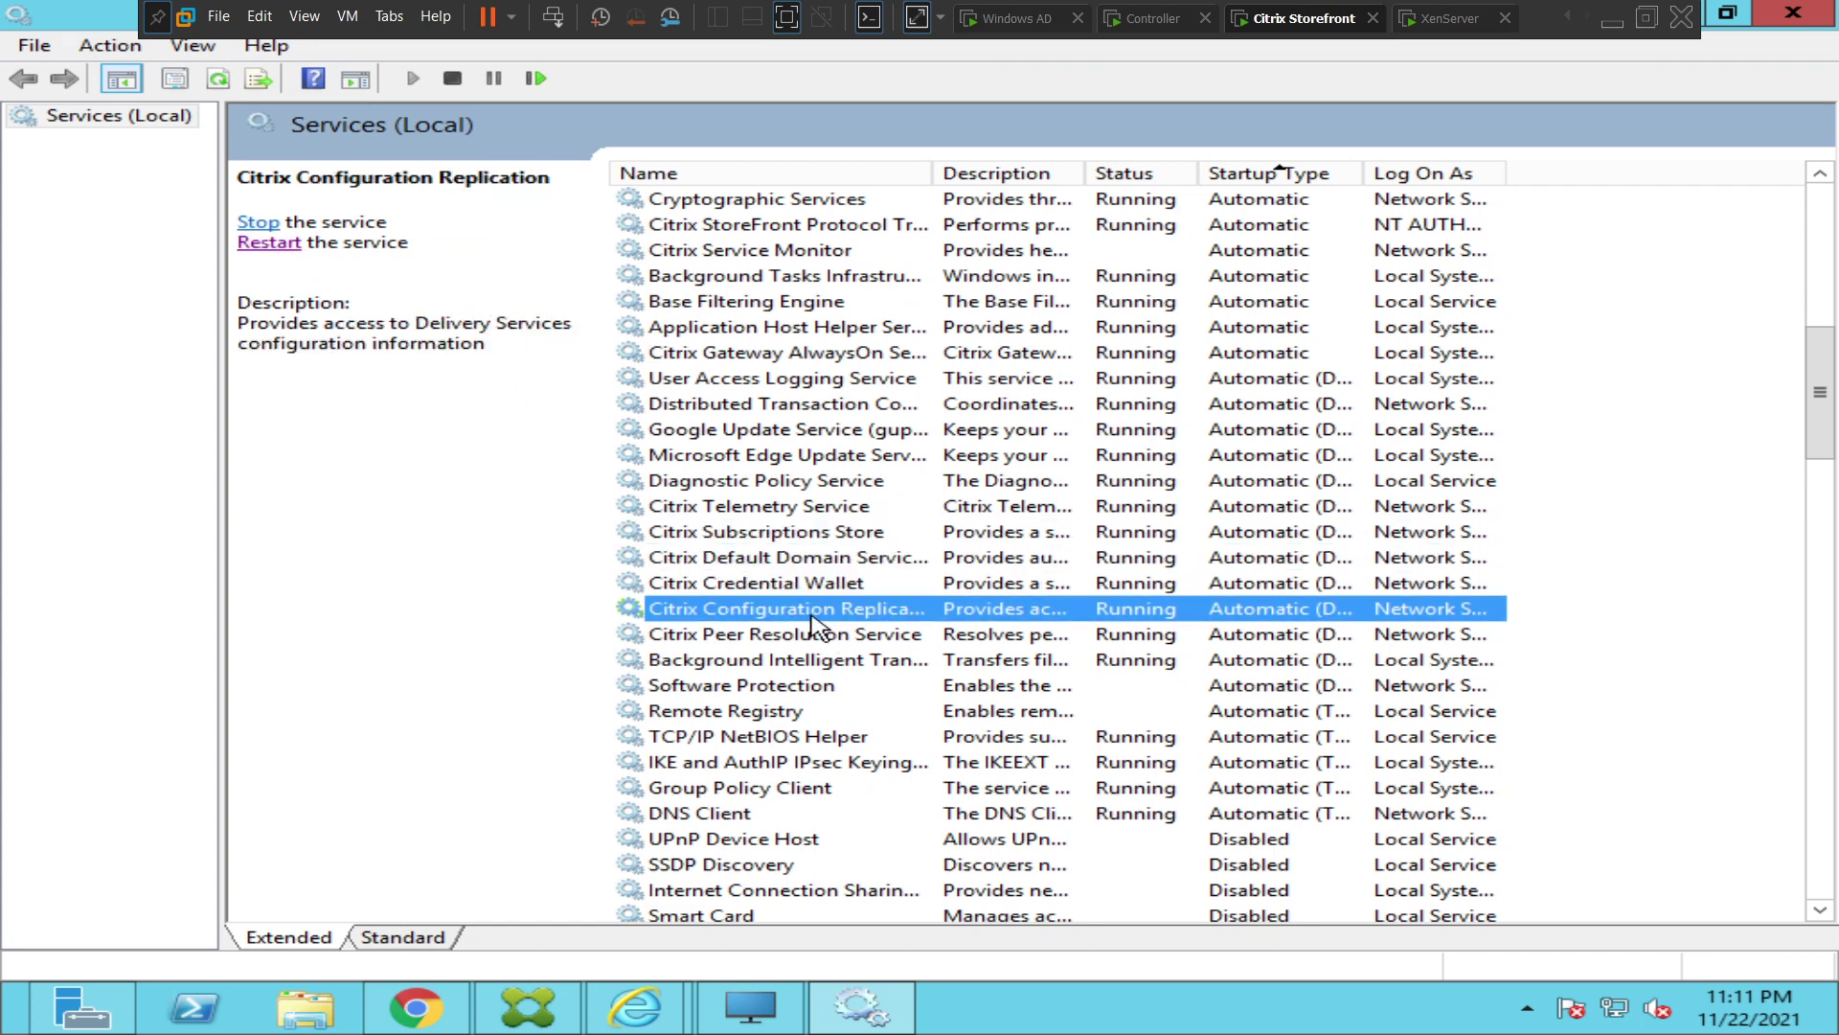
pyautogui.click(867, 638)
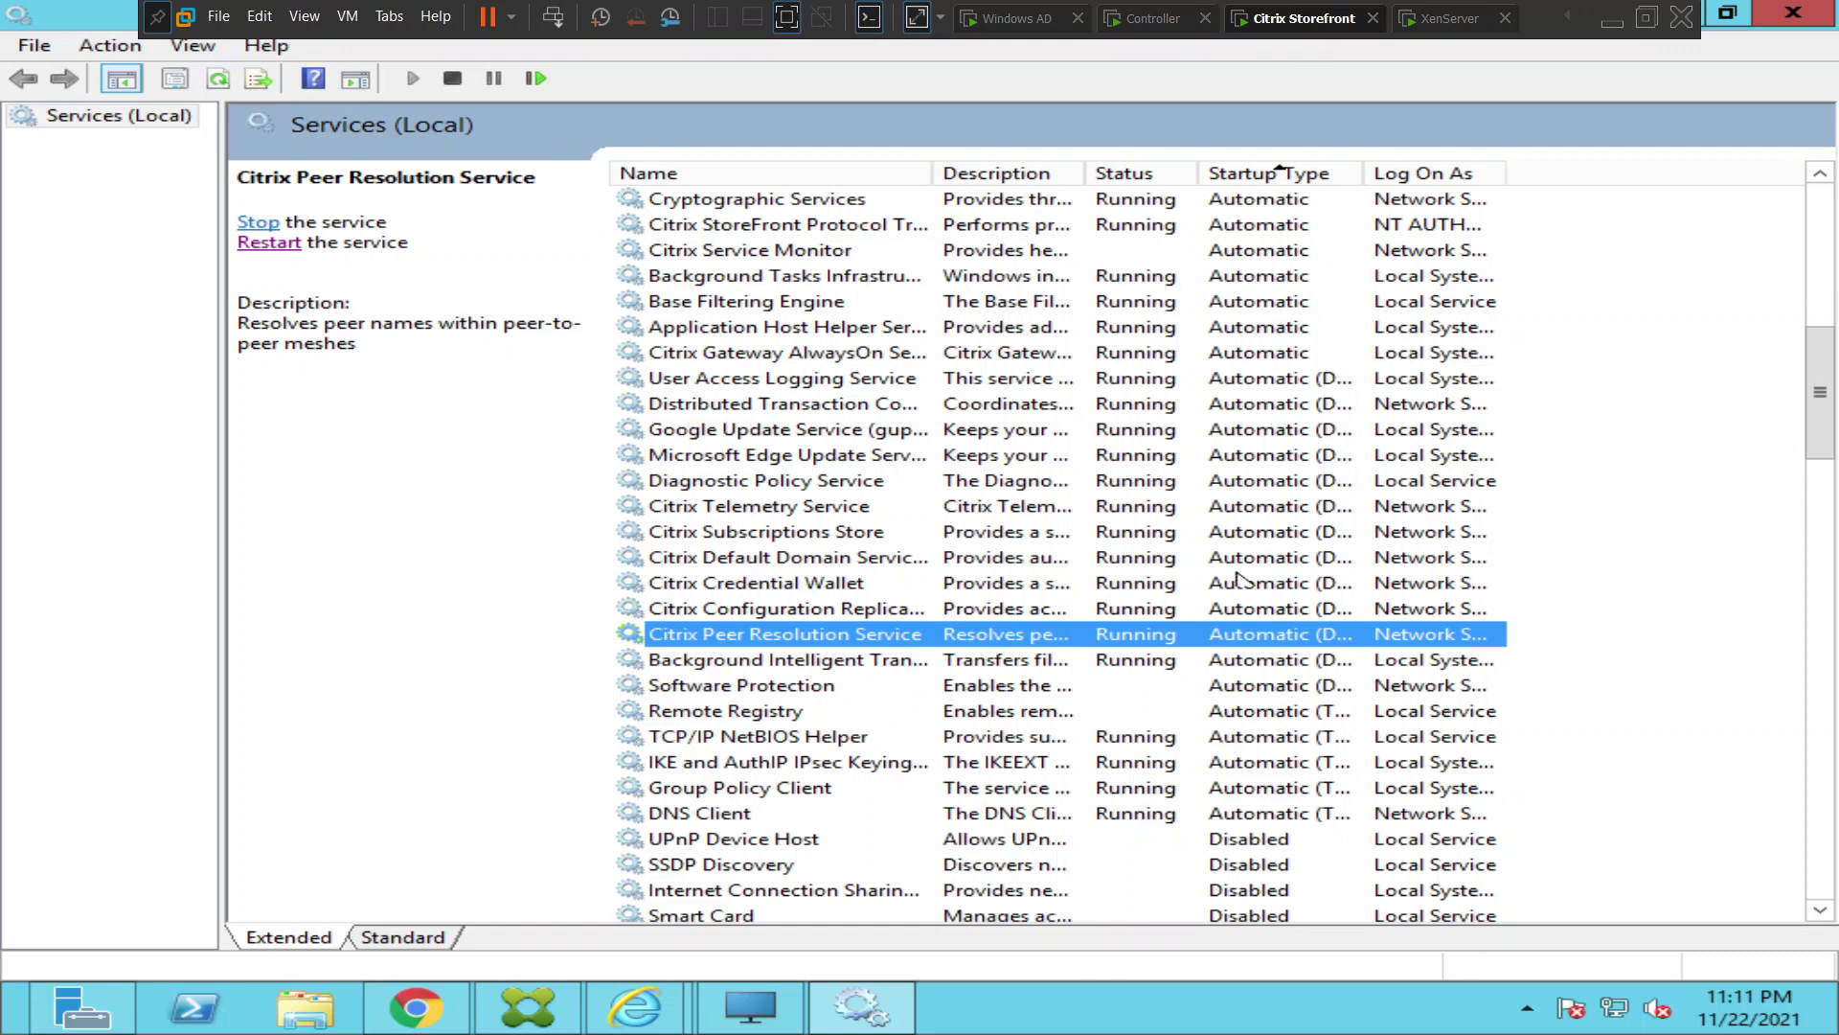
# Close the Services console and bring up the Windows apps search.
pyautogui.click(1801, 15)
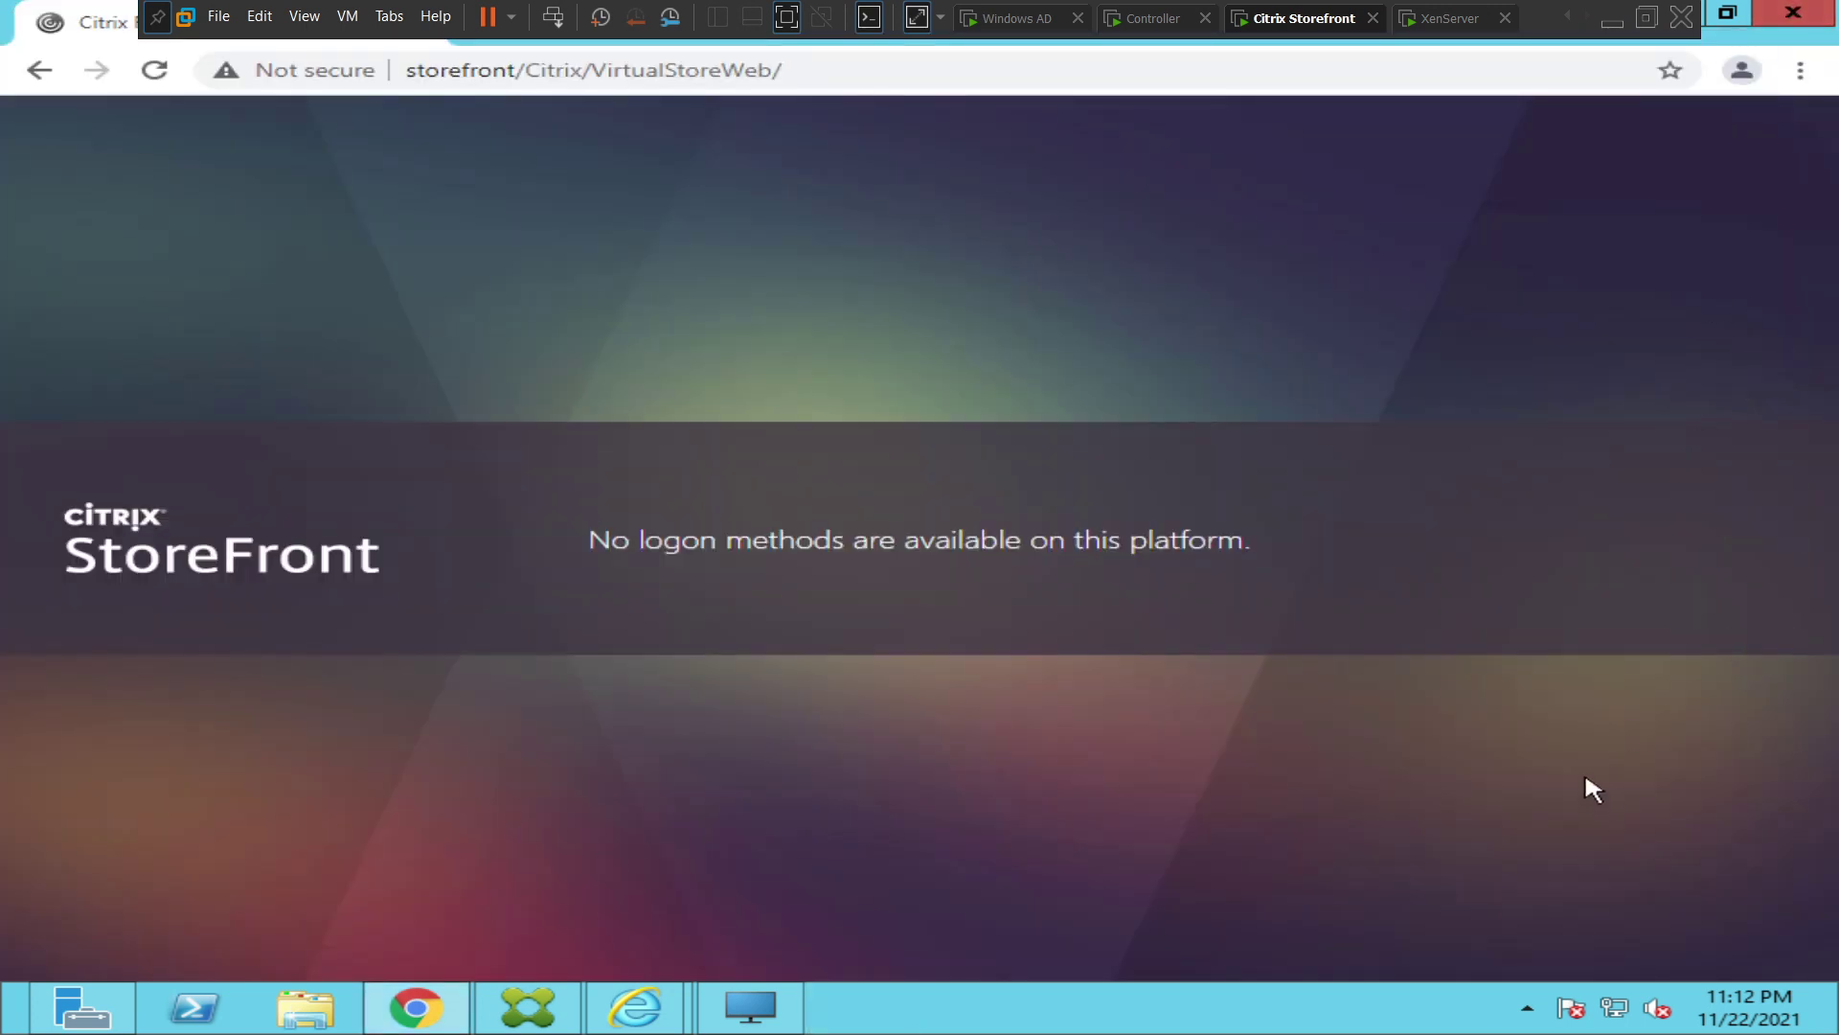
pyautogui.moveTo(1791, 1030)
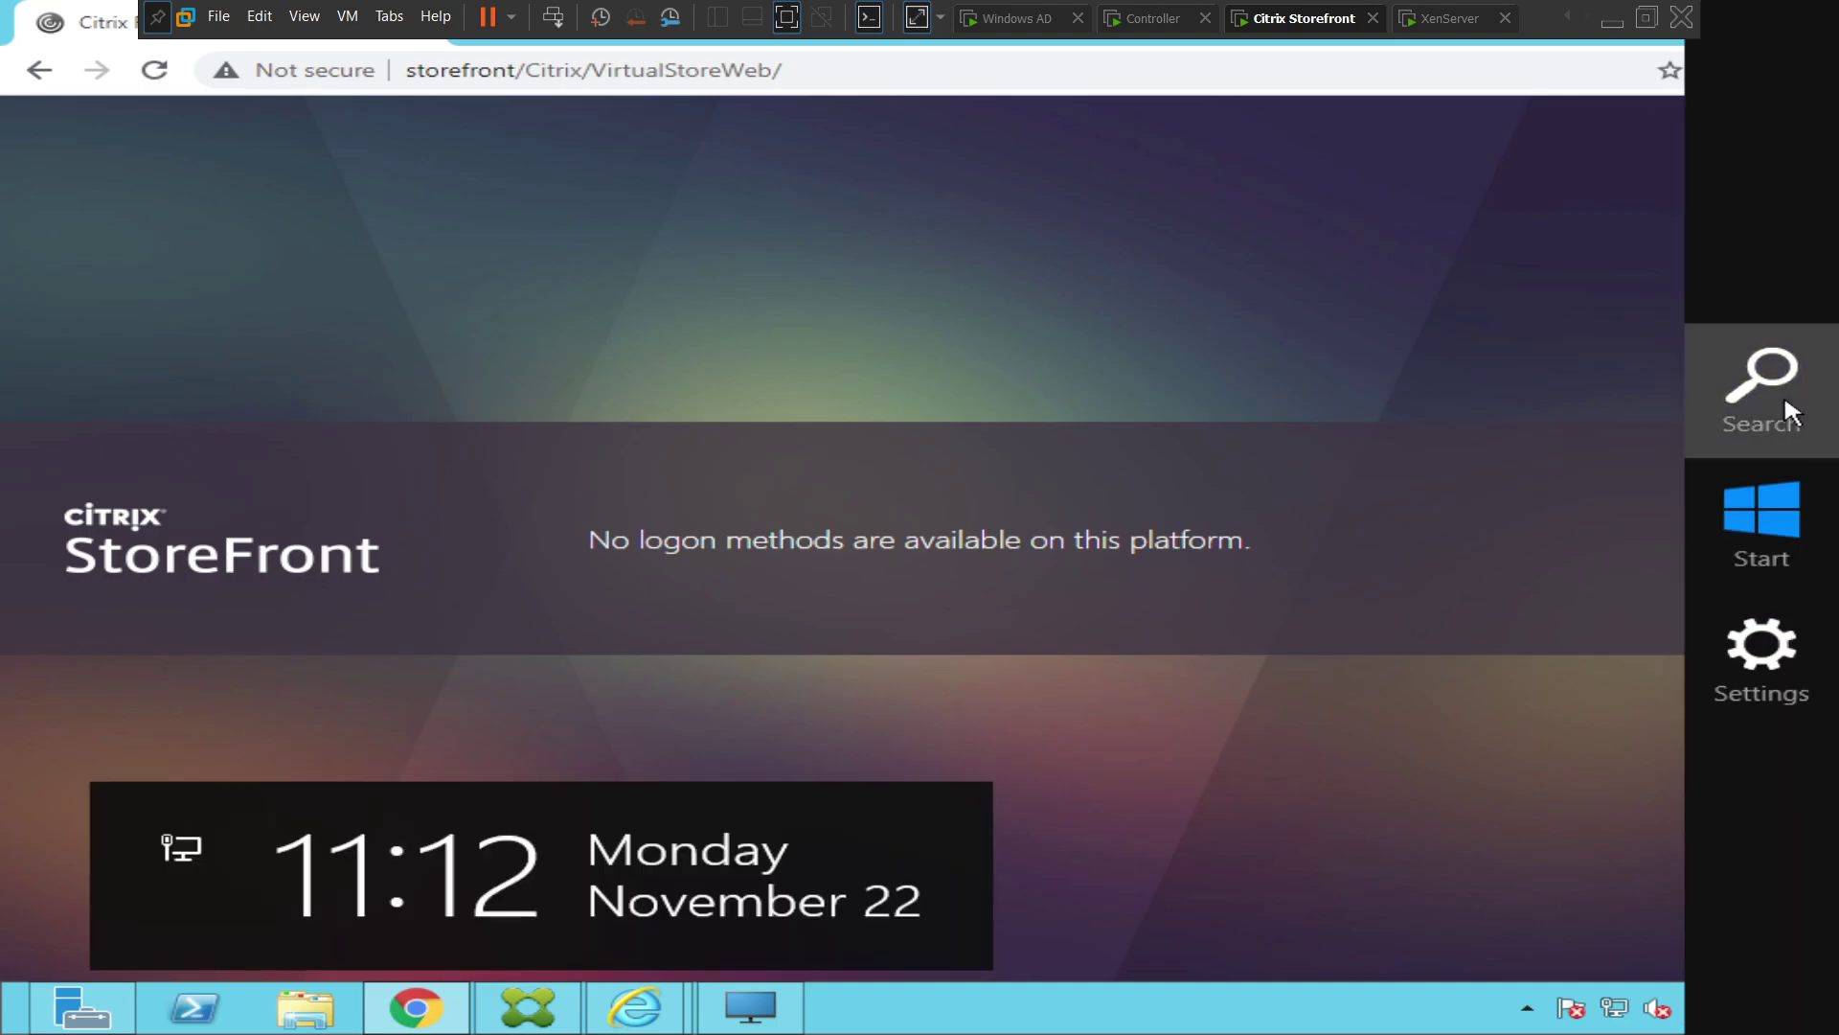
pyautogui.click(1783, 393)
# Search the apps for 'store' and launch the Citrix StoreFront console.
pyautogui.write('sto')
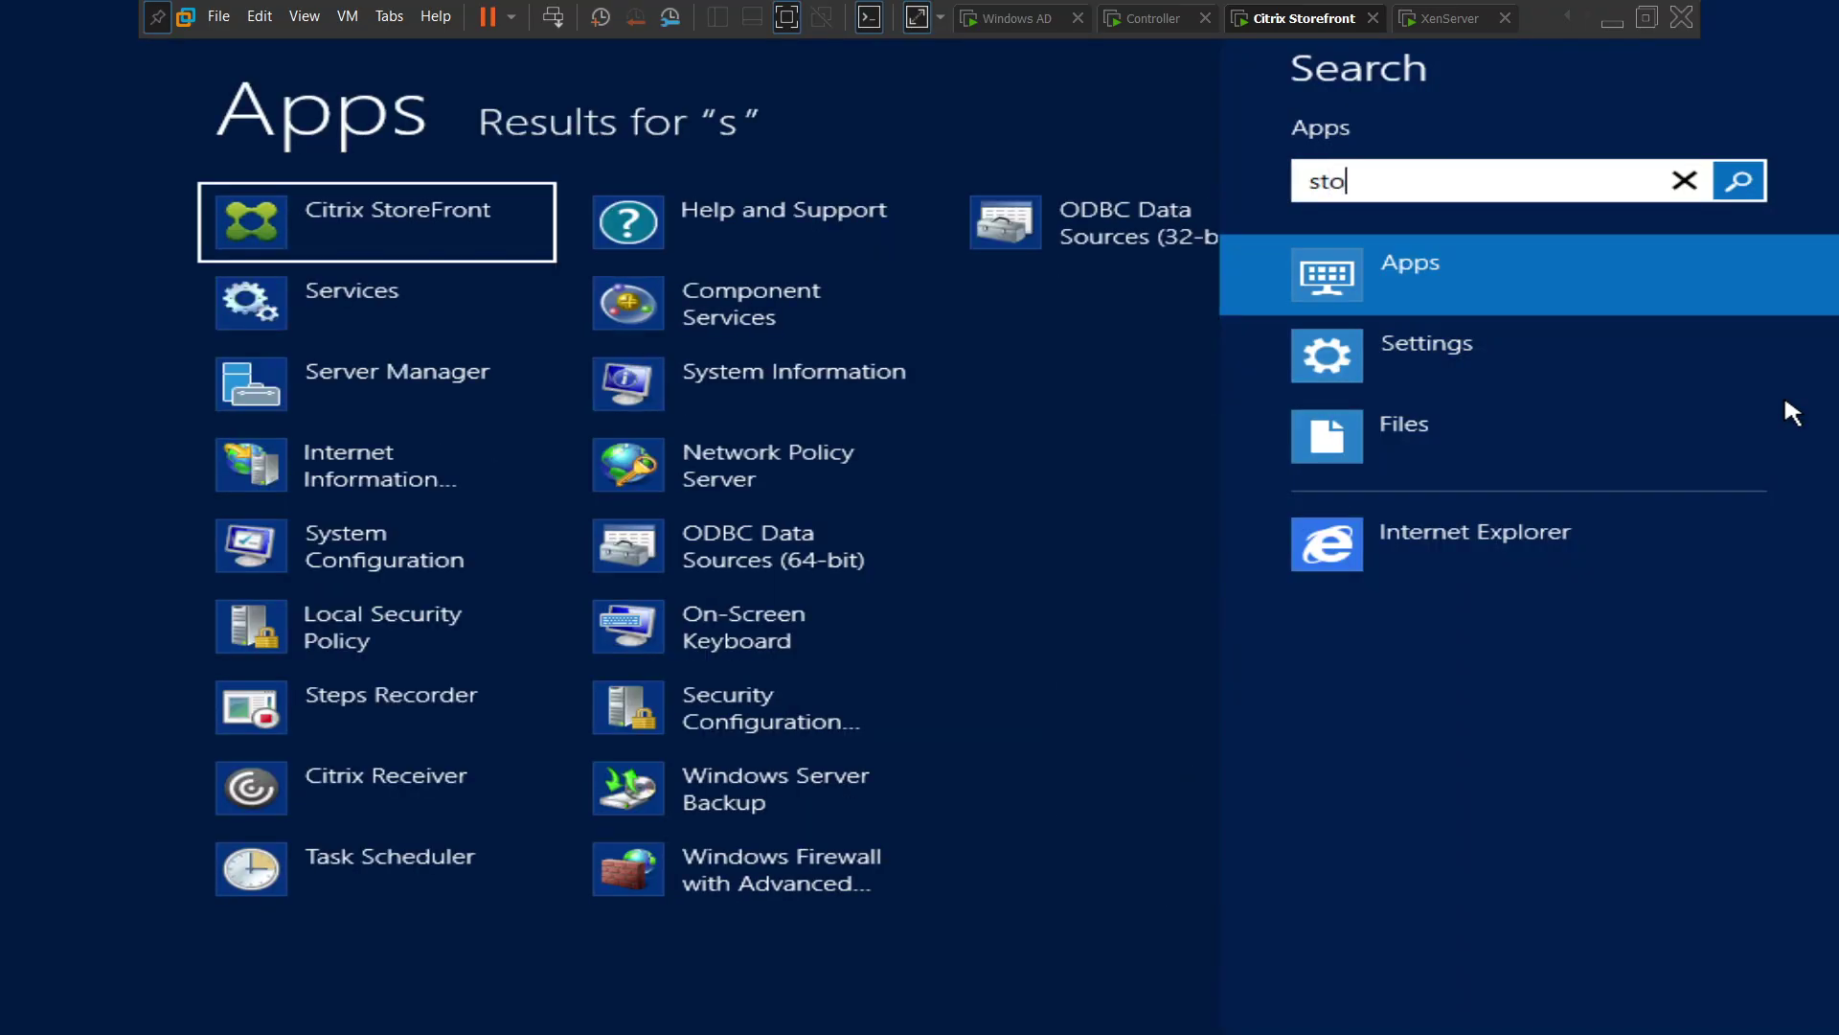
pyautogui.write('re')
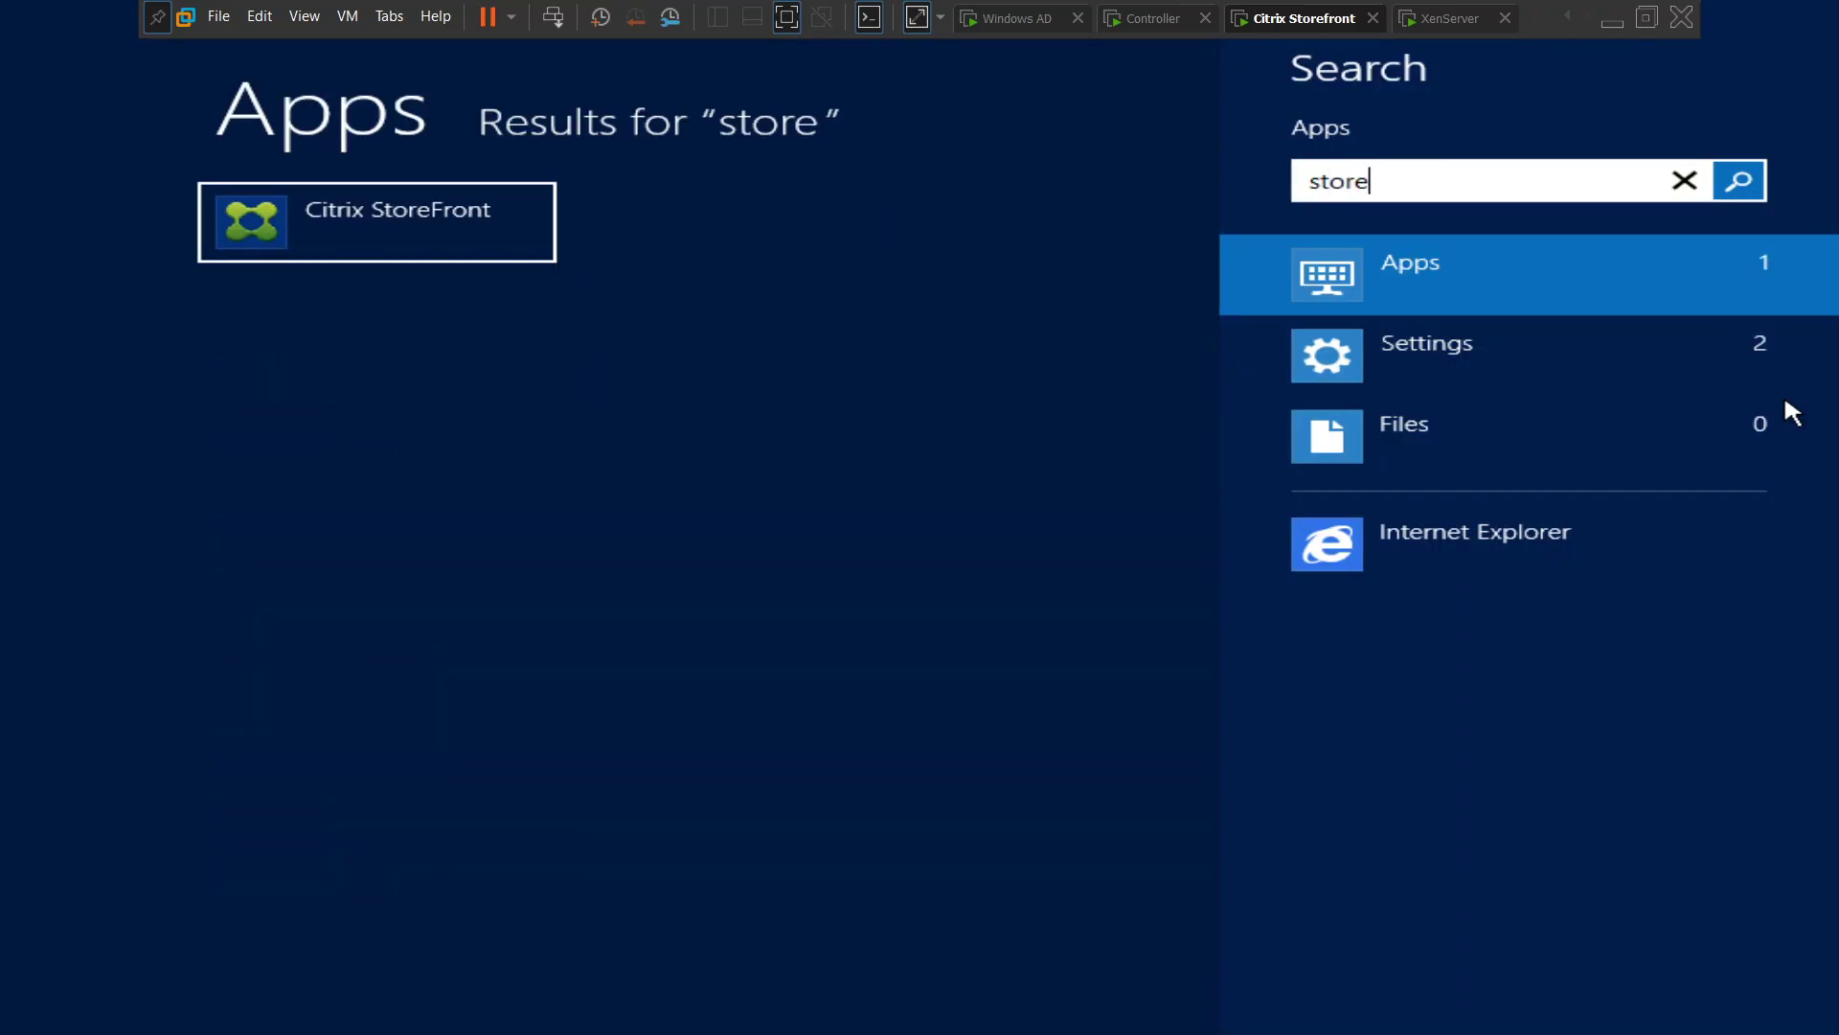
pyautogui.click(414, 248)
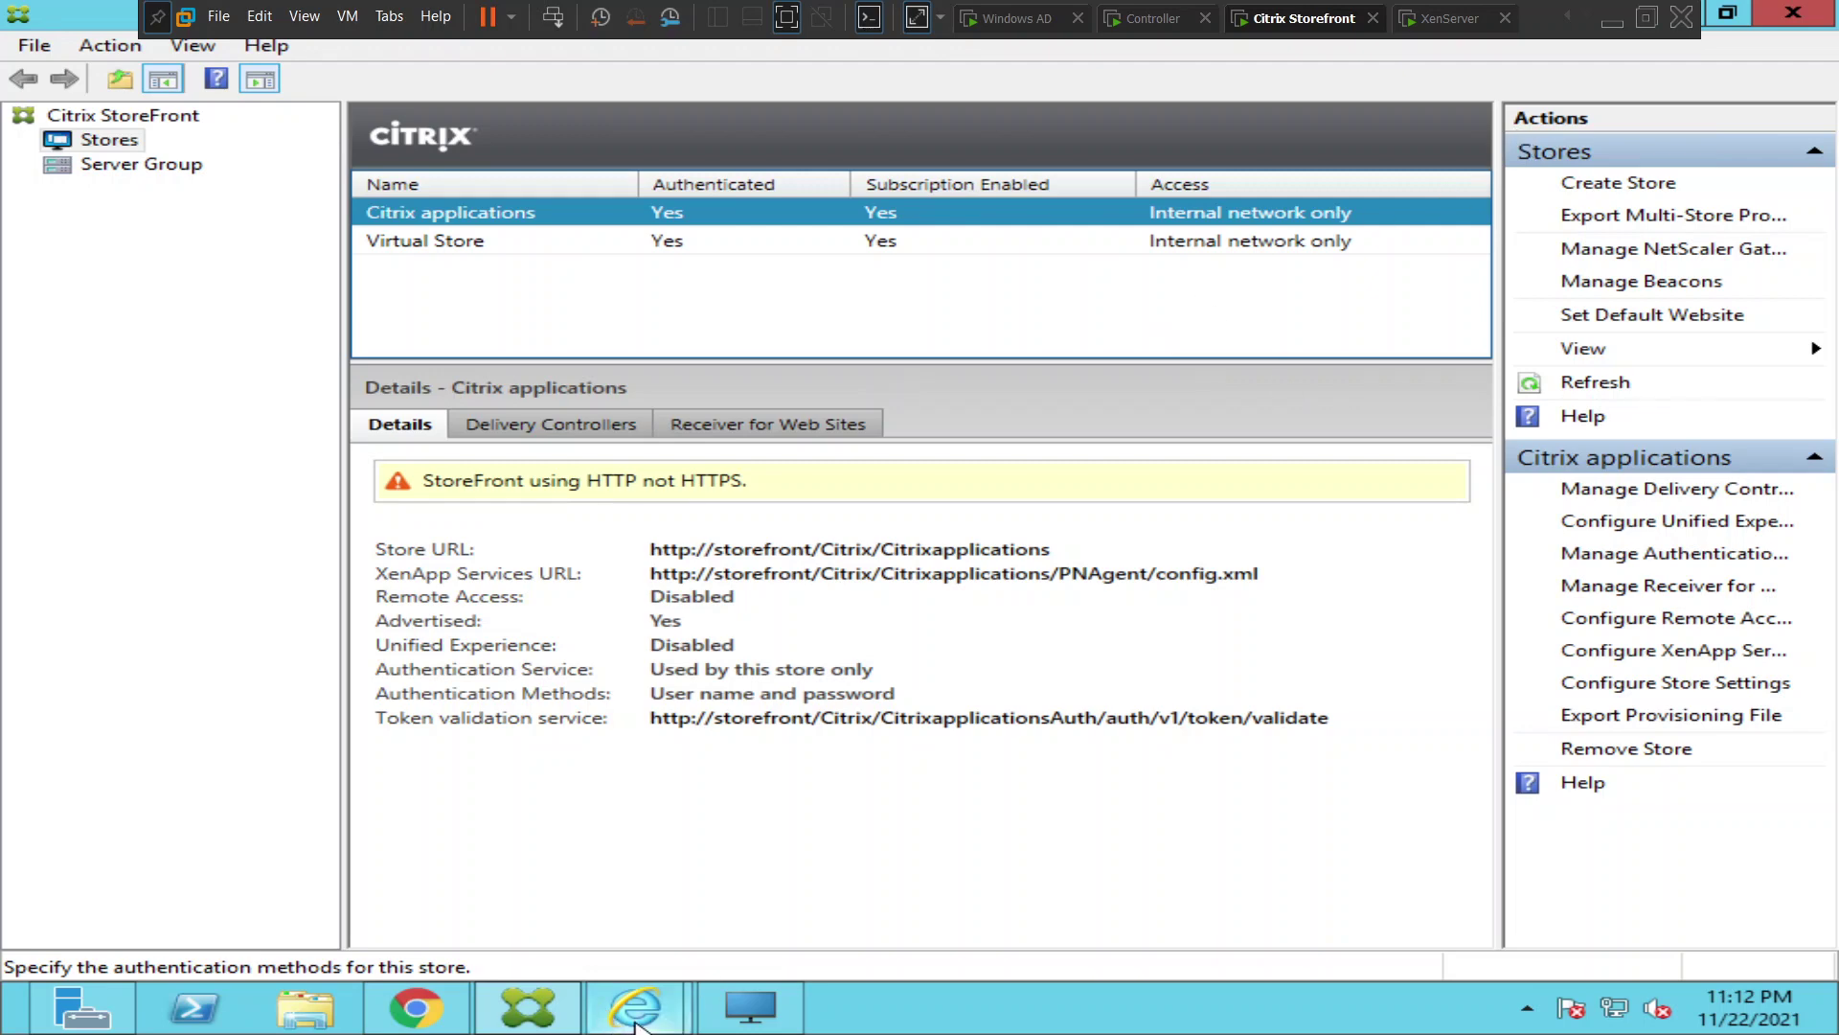
pyautogui.moveTo(635, 1026)
pyautogui.click(525, 901)
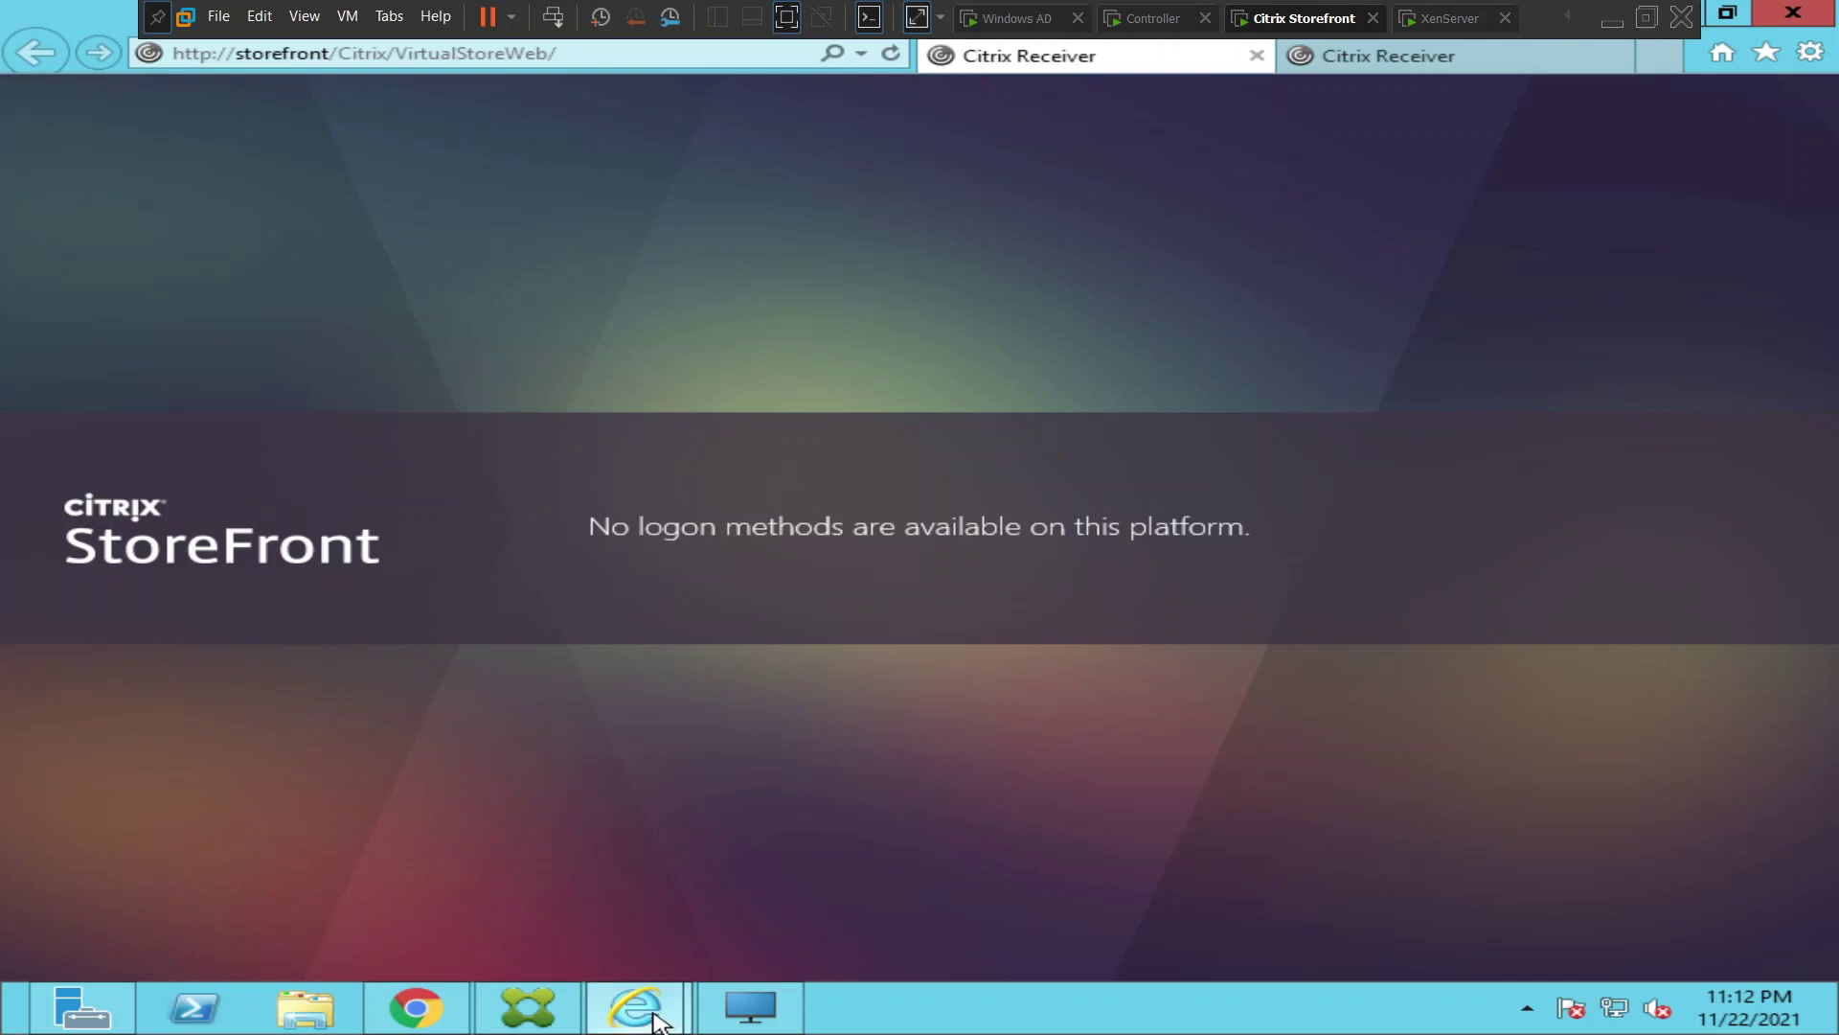
pyautogui.click(548, 1020)
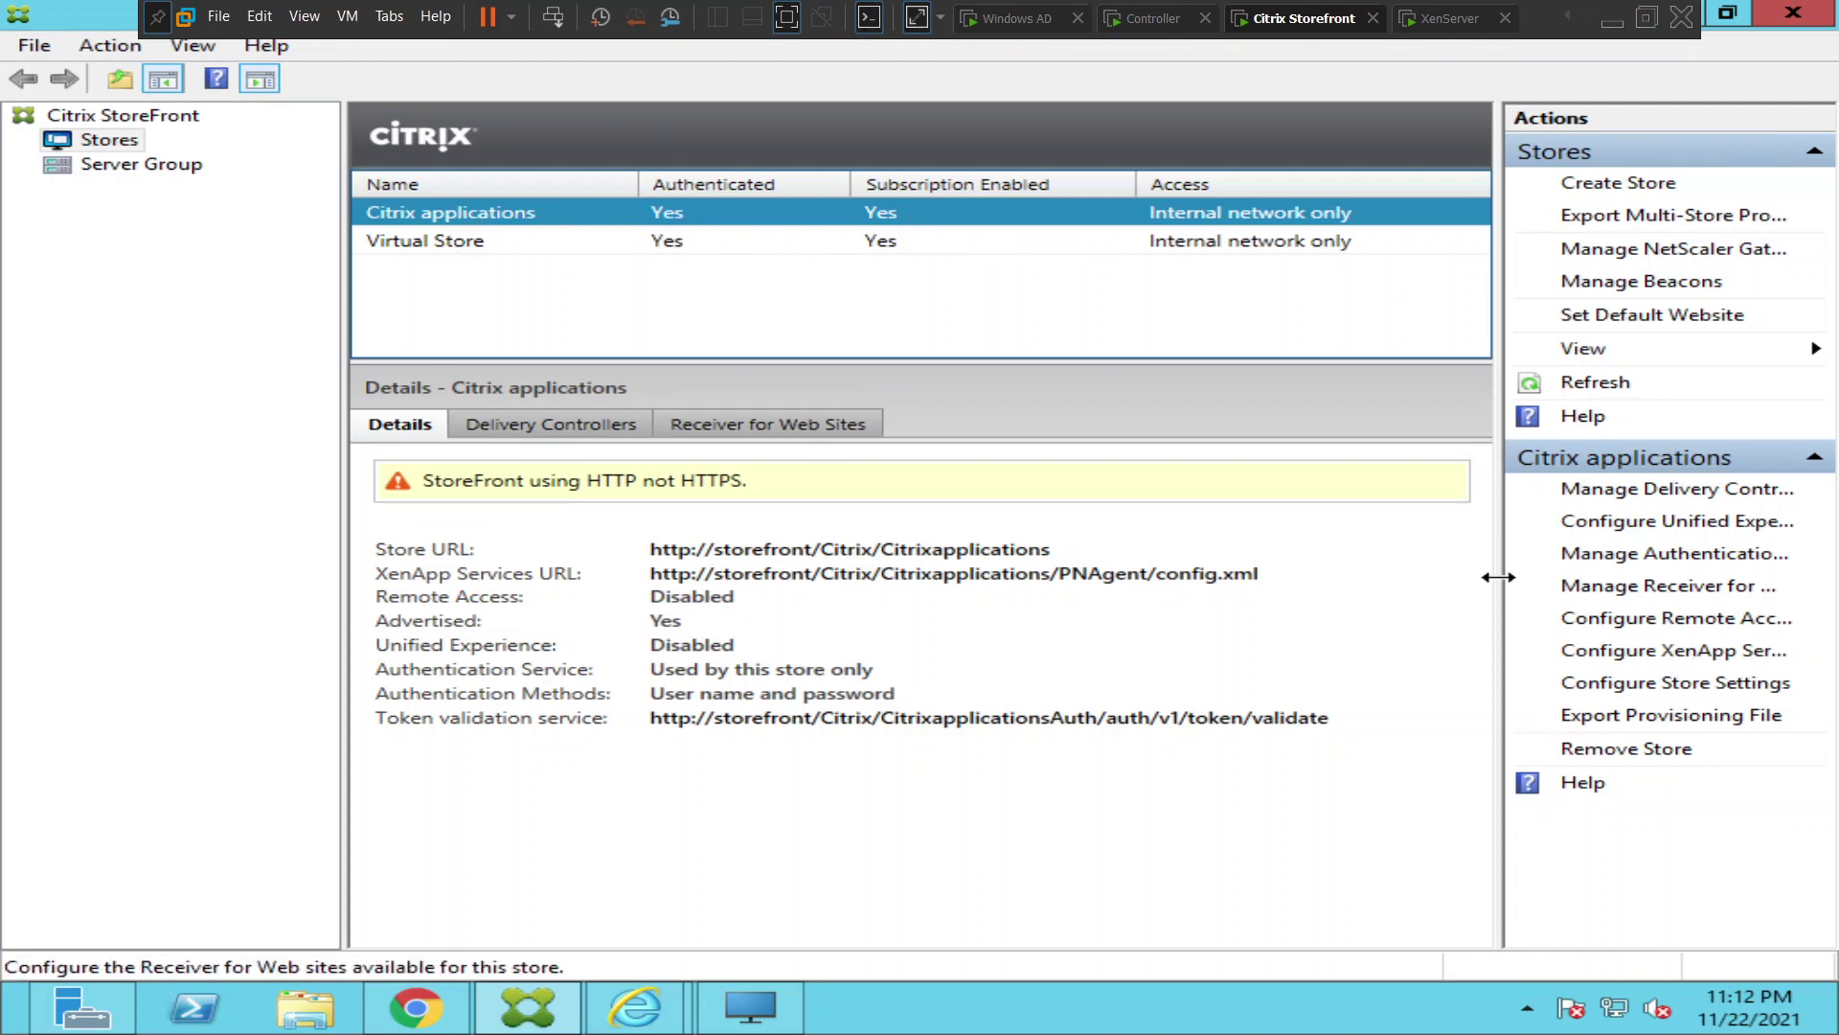
pyautogui.click(1657, 553)
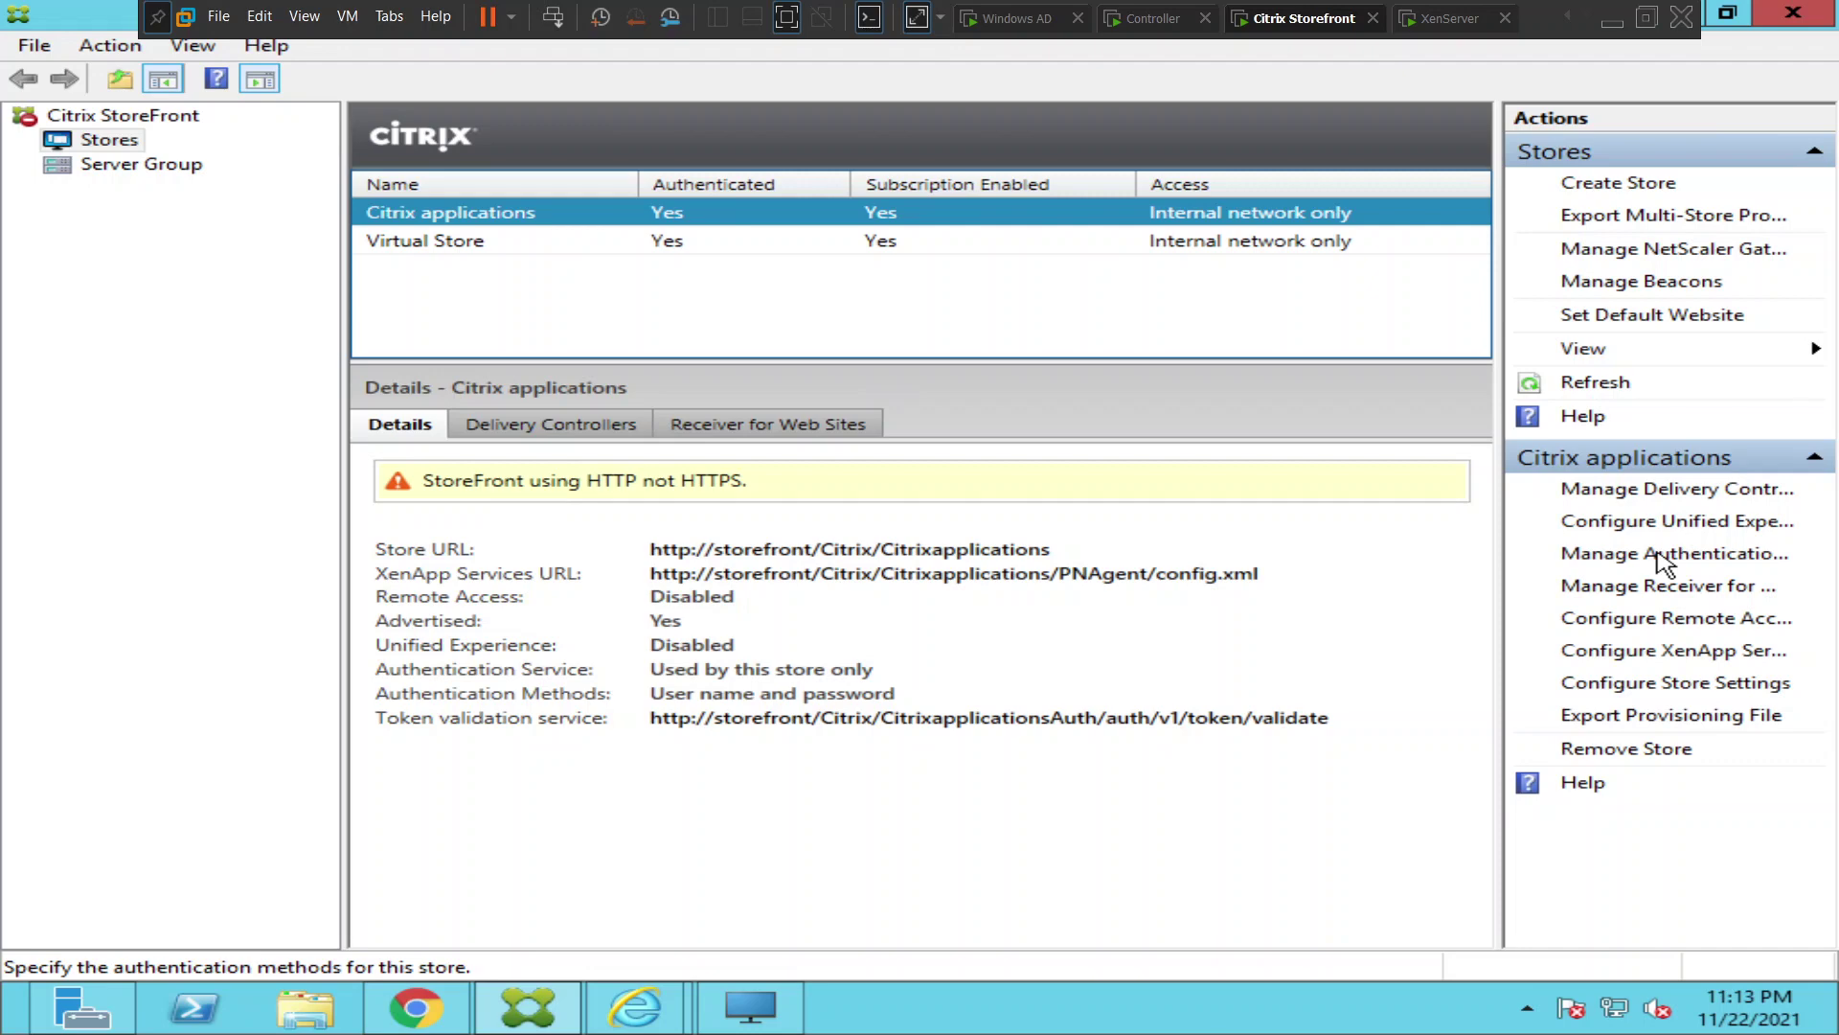
pyautogui.click(1660, 558)
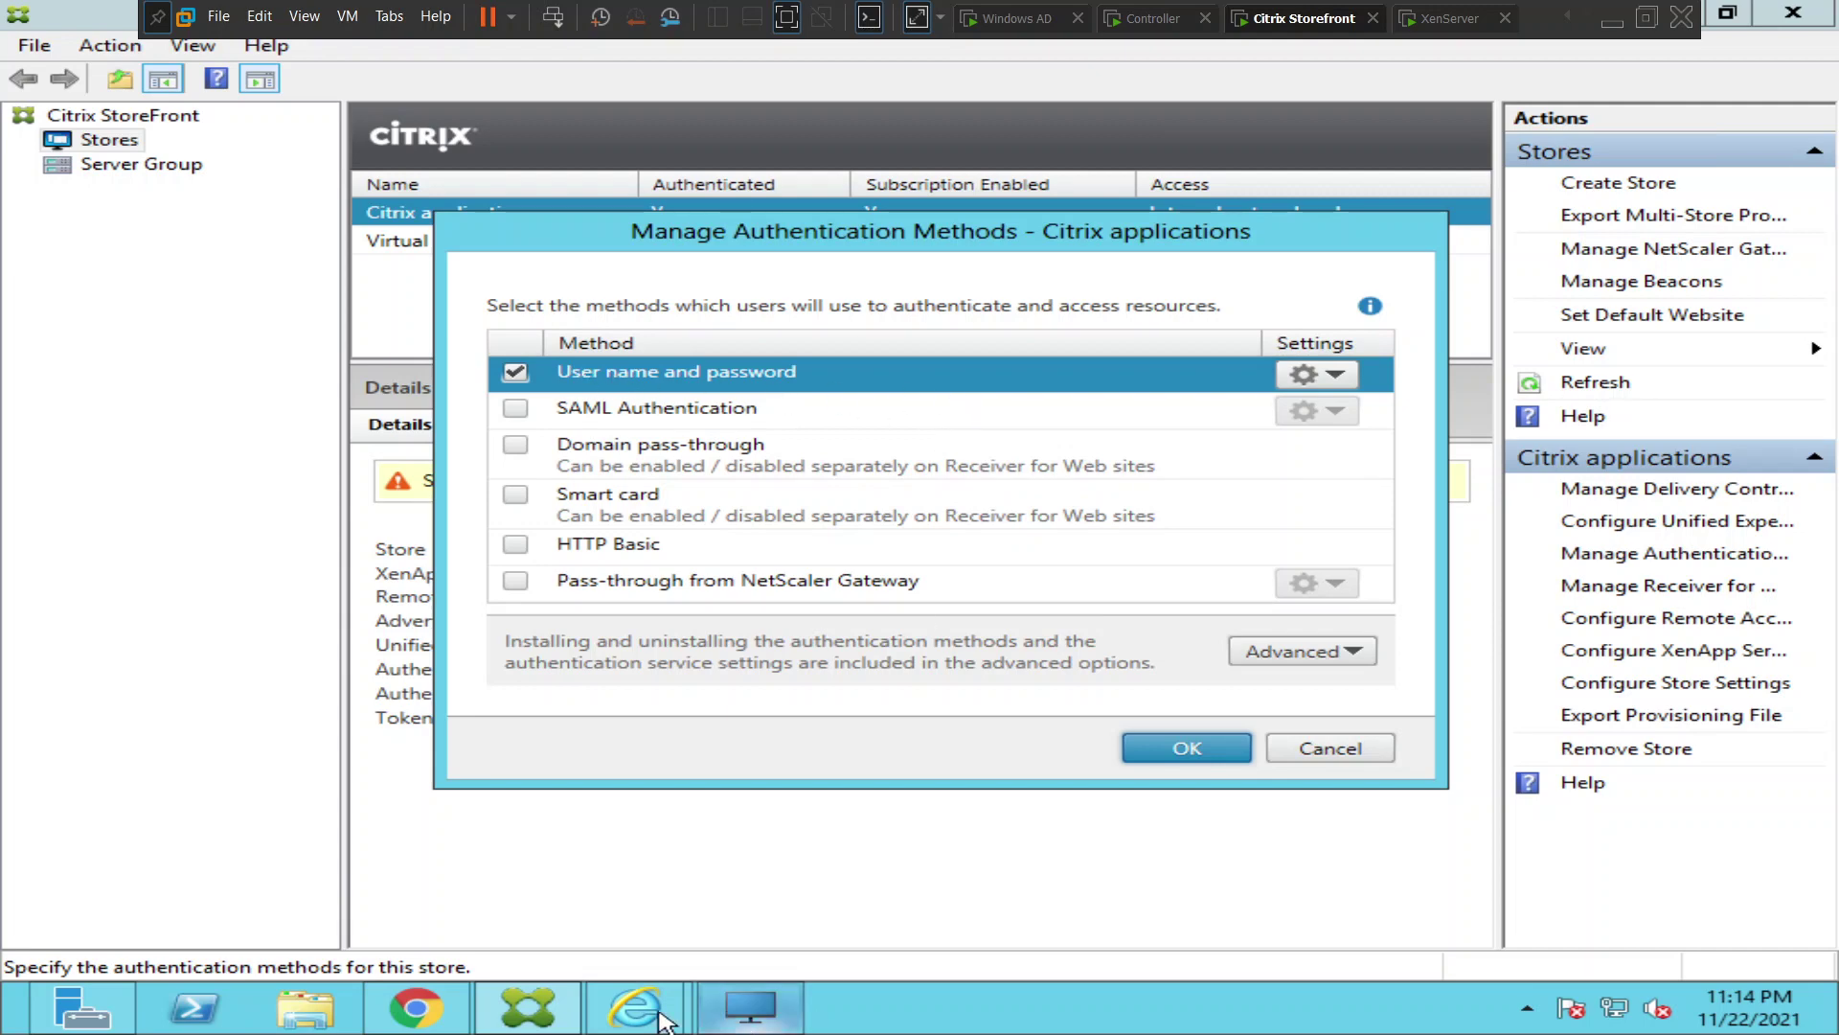
pyautogui.moveTo(661, 1021)
pyautogui.click(751, 883)
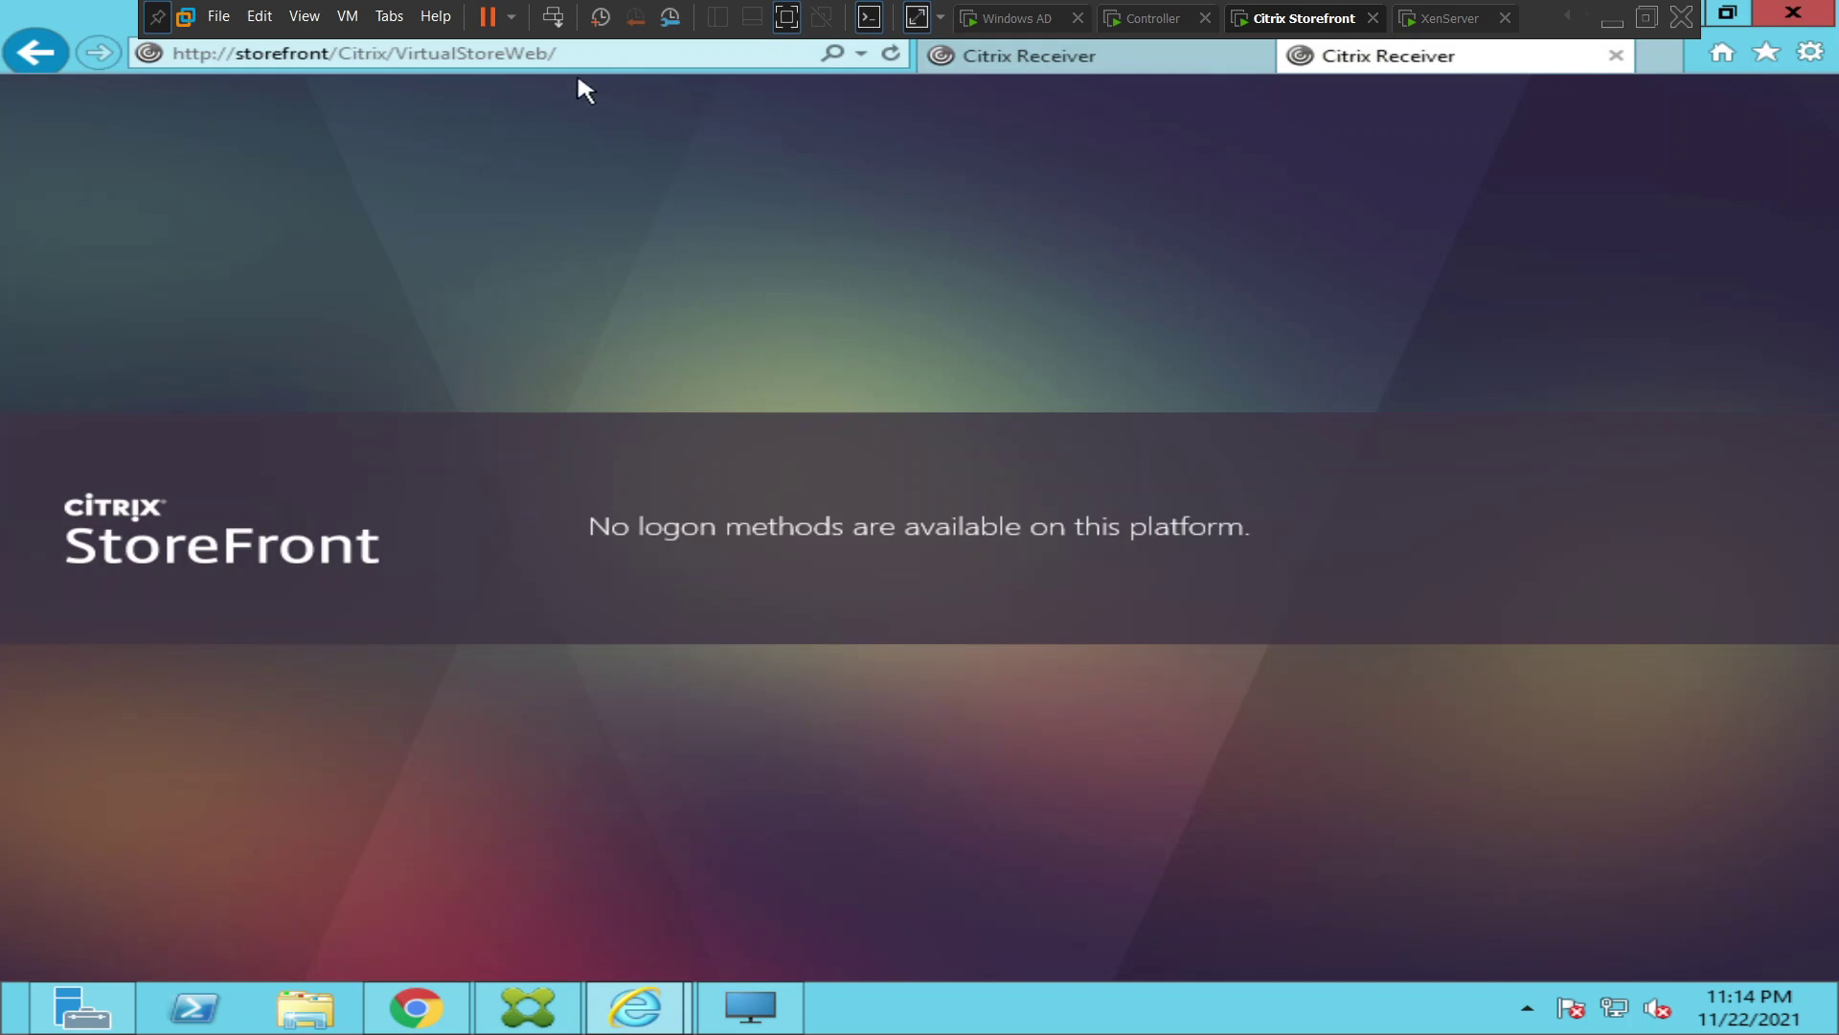
pyautogui.click(601, 52)
pyautogui.click(601, 53)
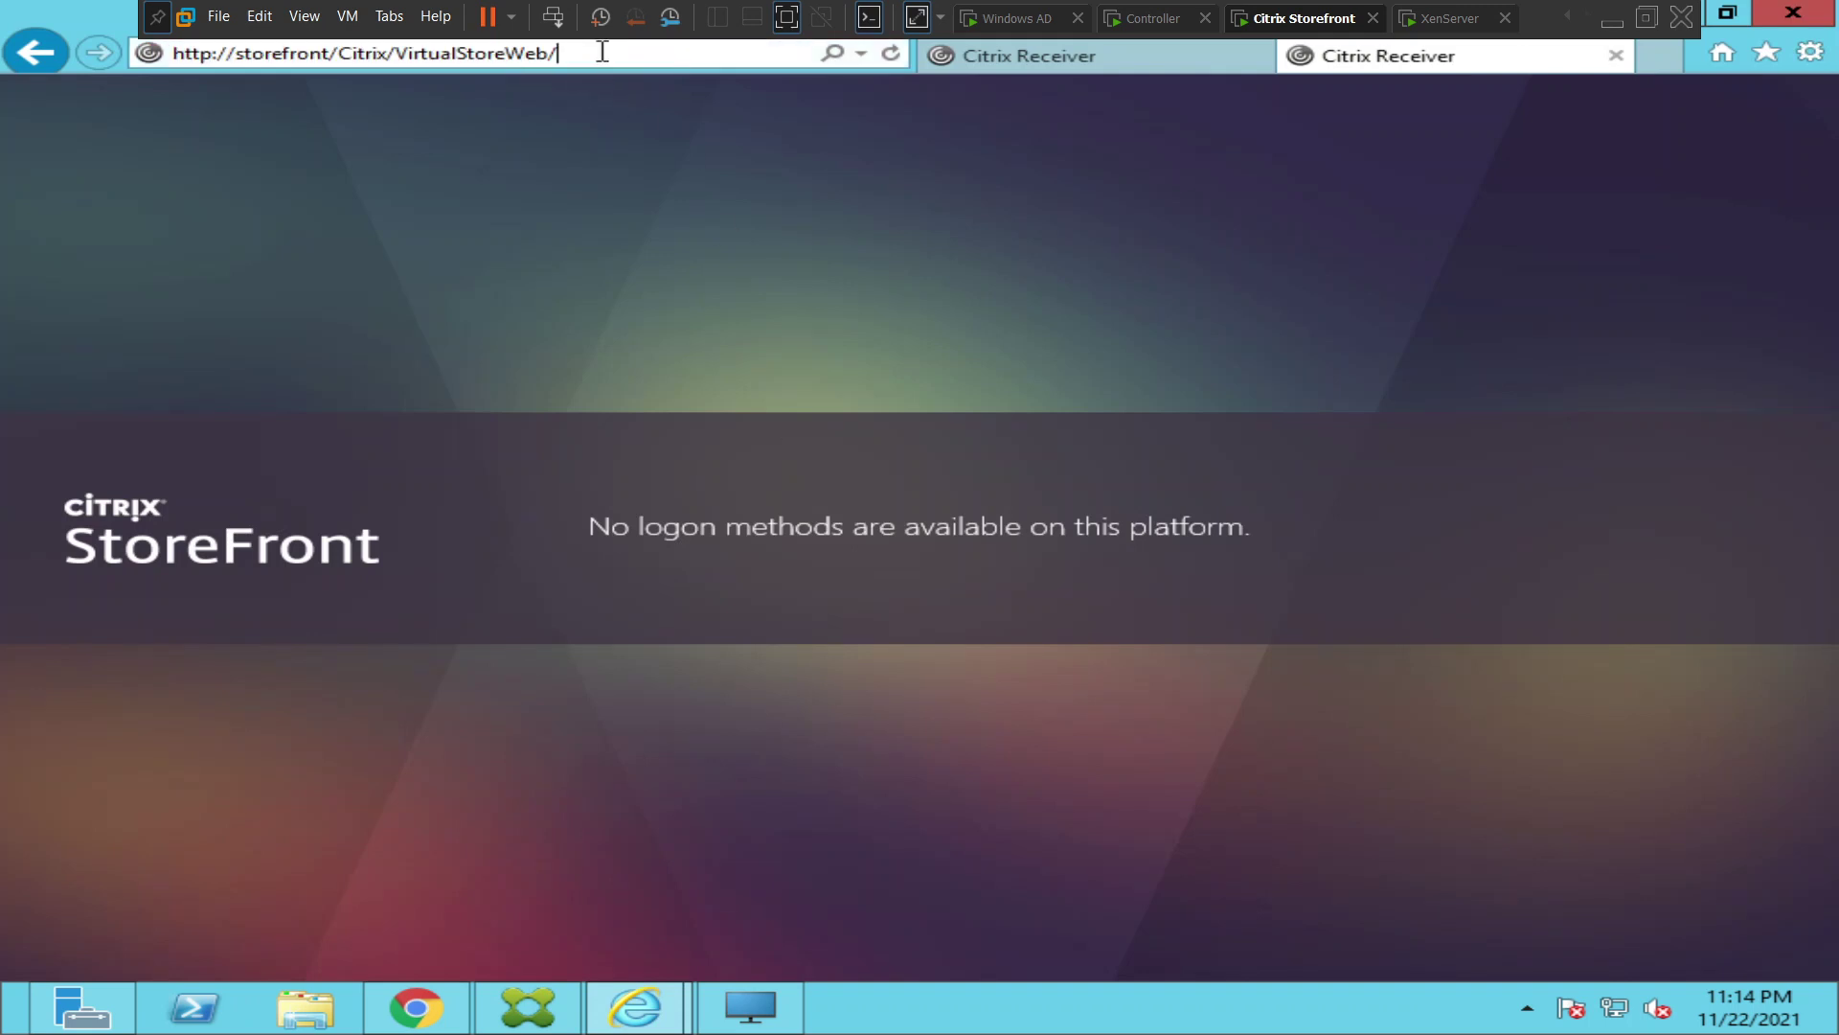
pyautogui.press('Return')
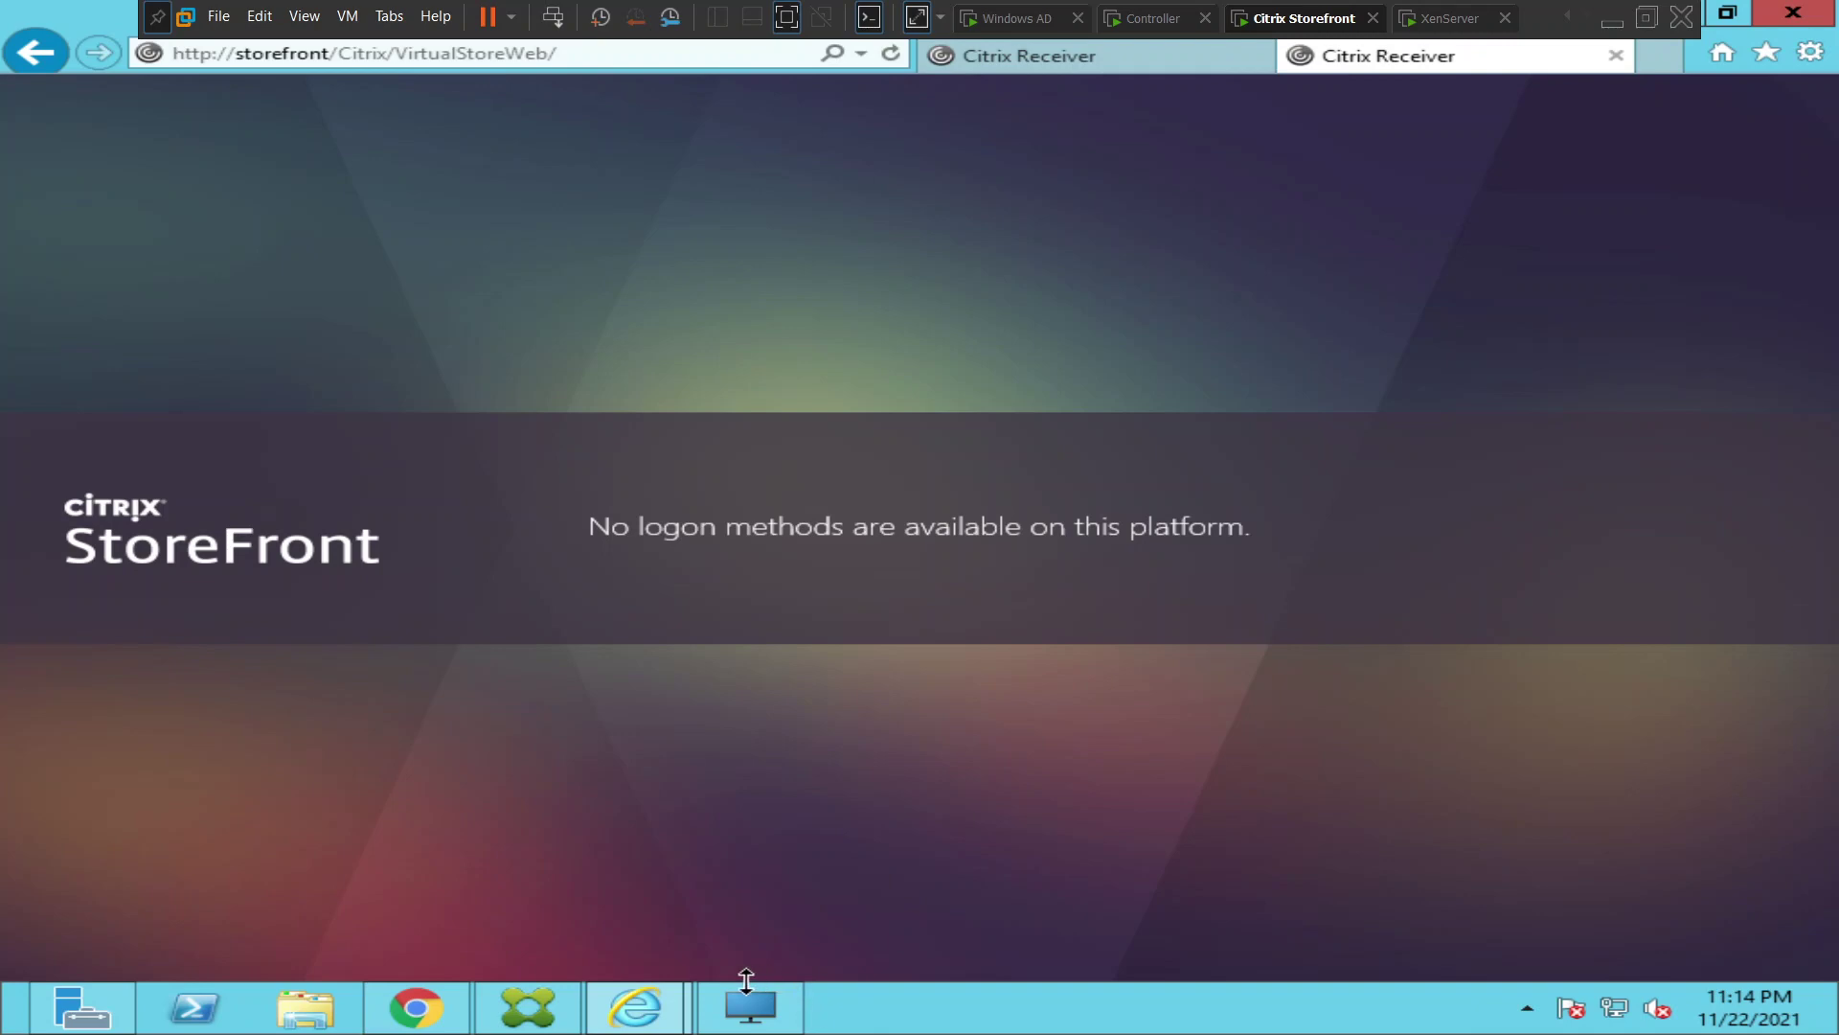
pyautogui.click(550, 1017)
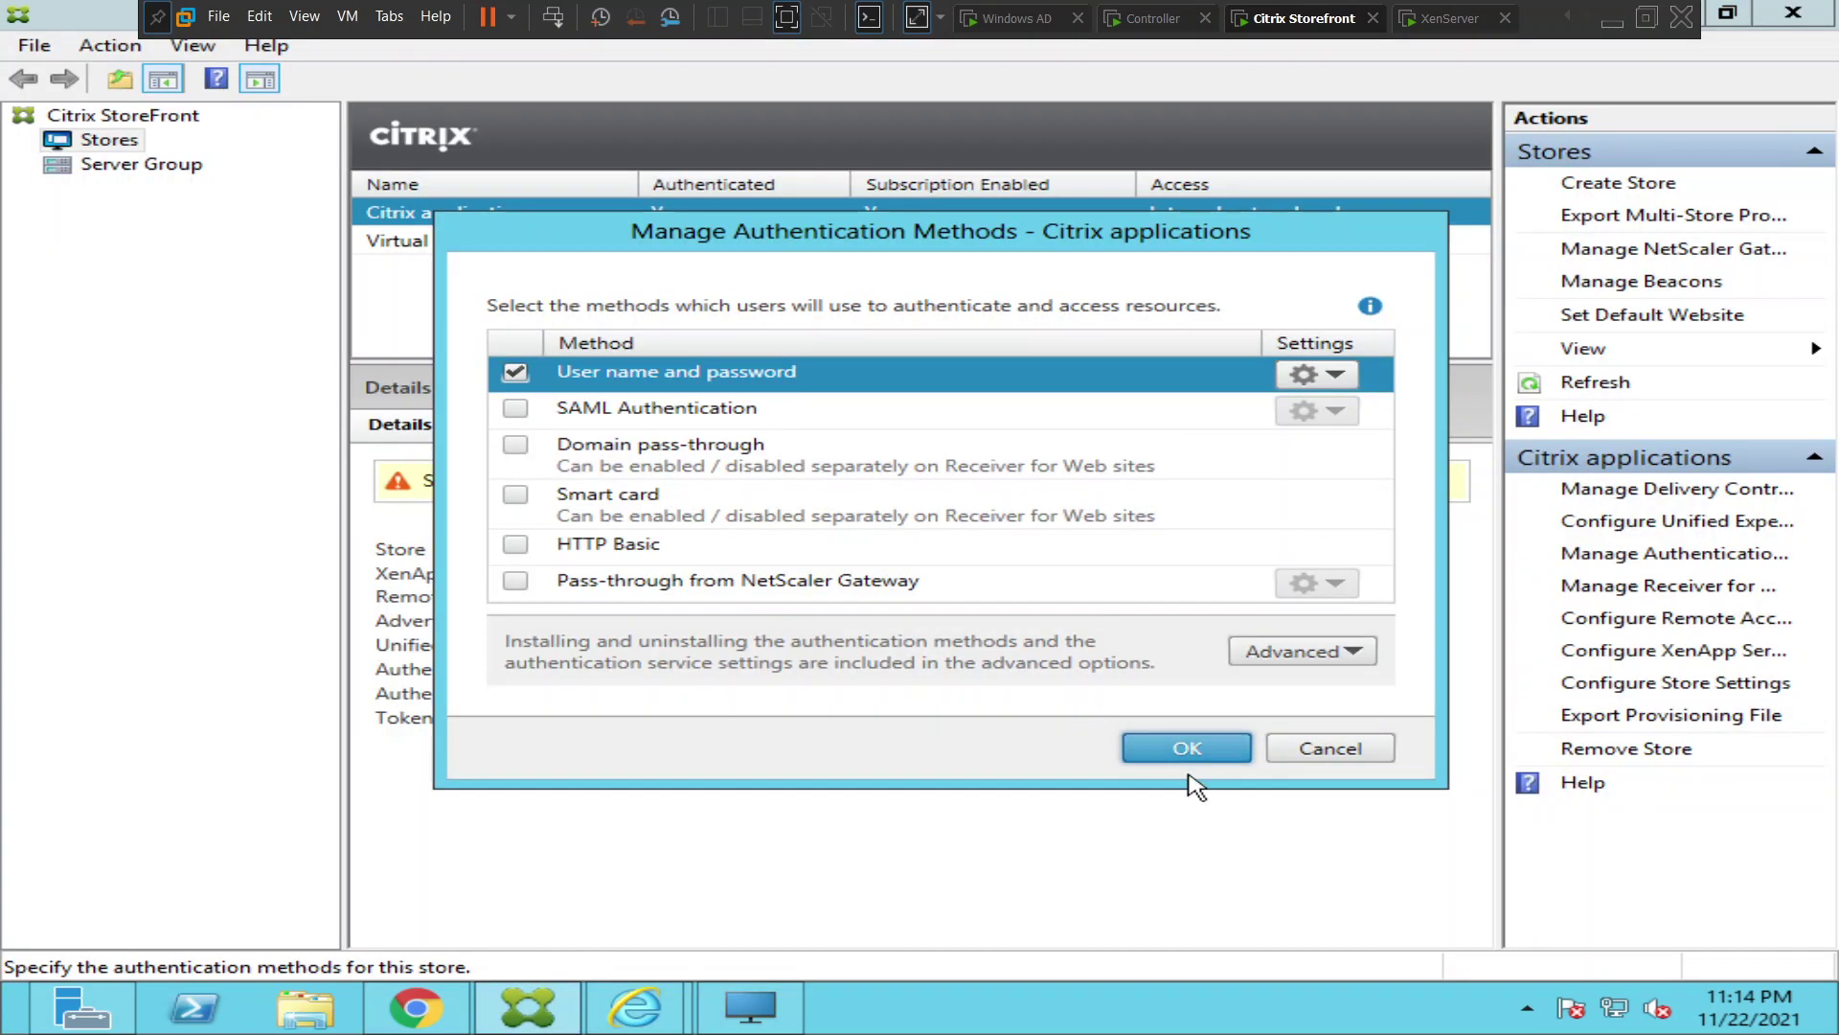
pyautogui.click(1332, 749)
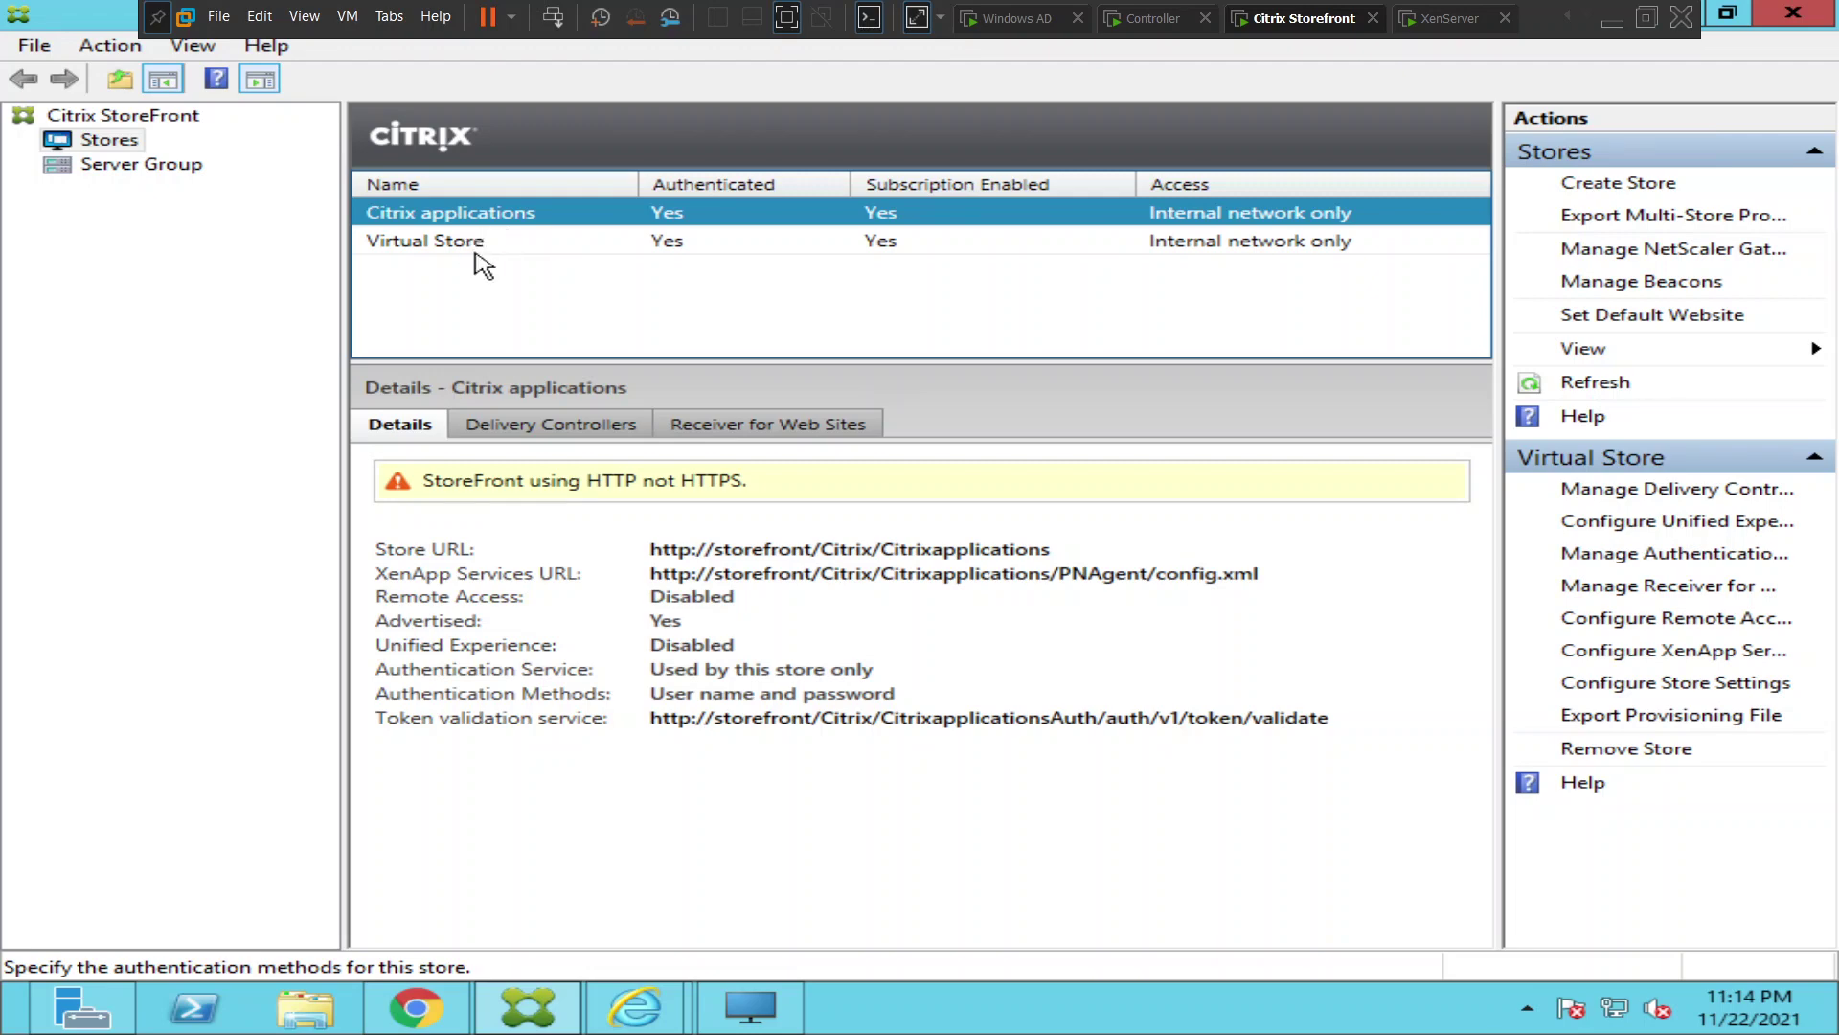
# Select the Virtual Store and show its authentication methods.
pyautogui.click(476, 250)
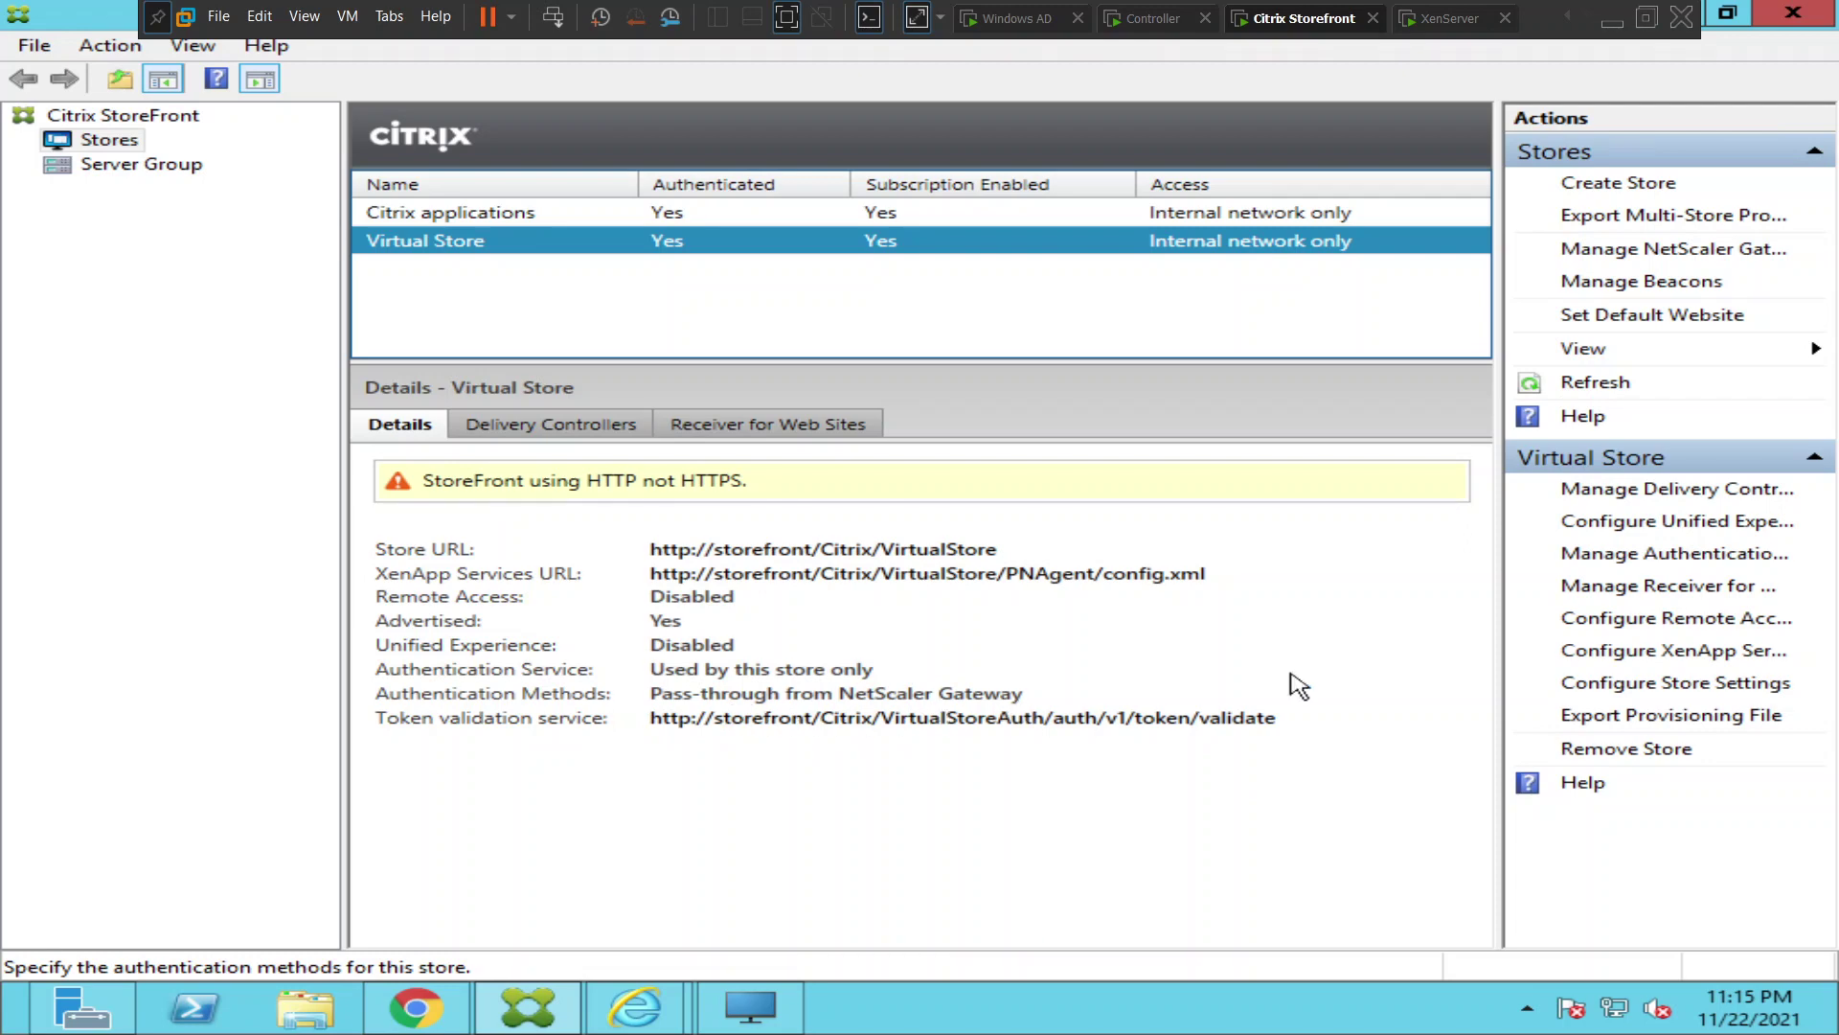
pyautogui.click(1630, 561)
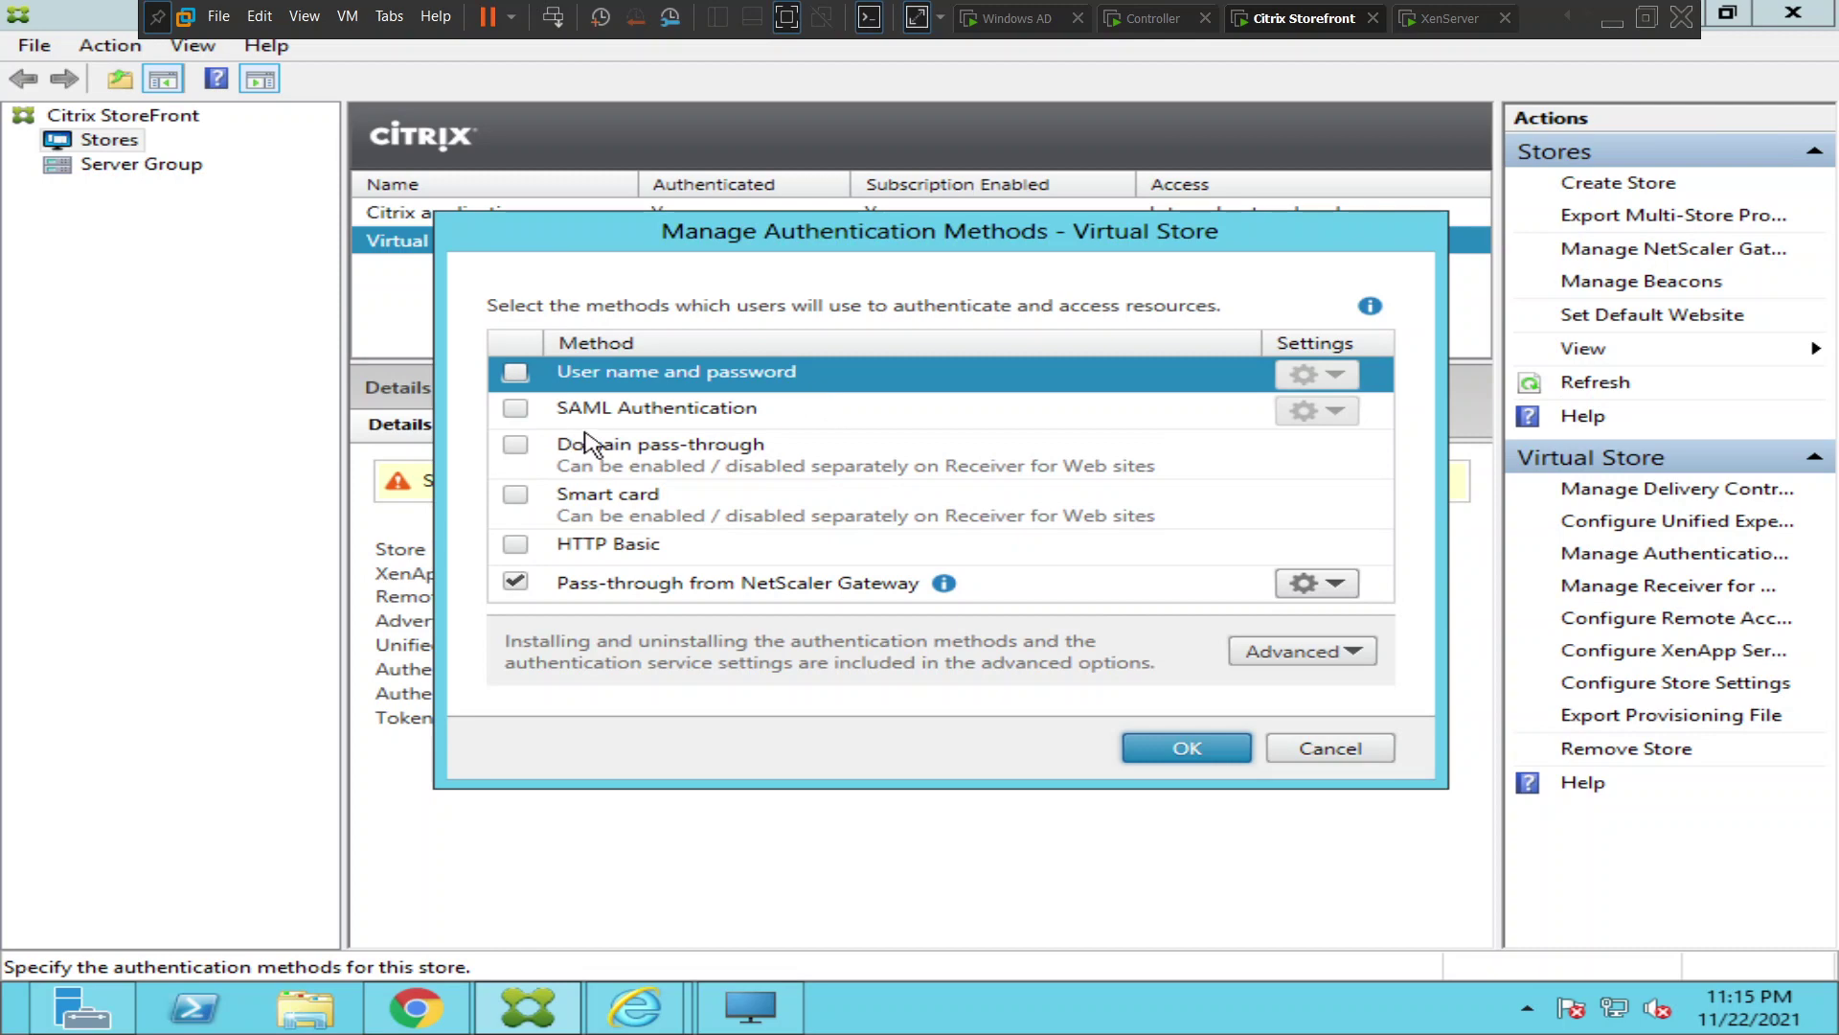
# Replace NetScaler Gateway pass-through with User name and password authentication for the Virtual Store.
pyautogui.click(516, 582)
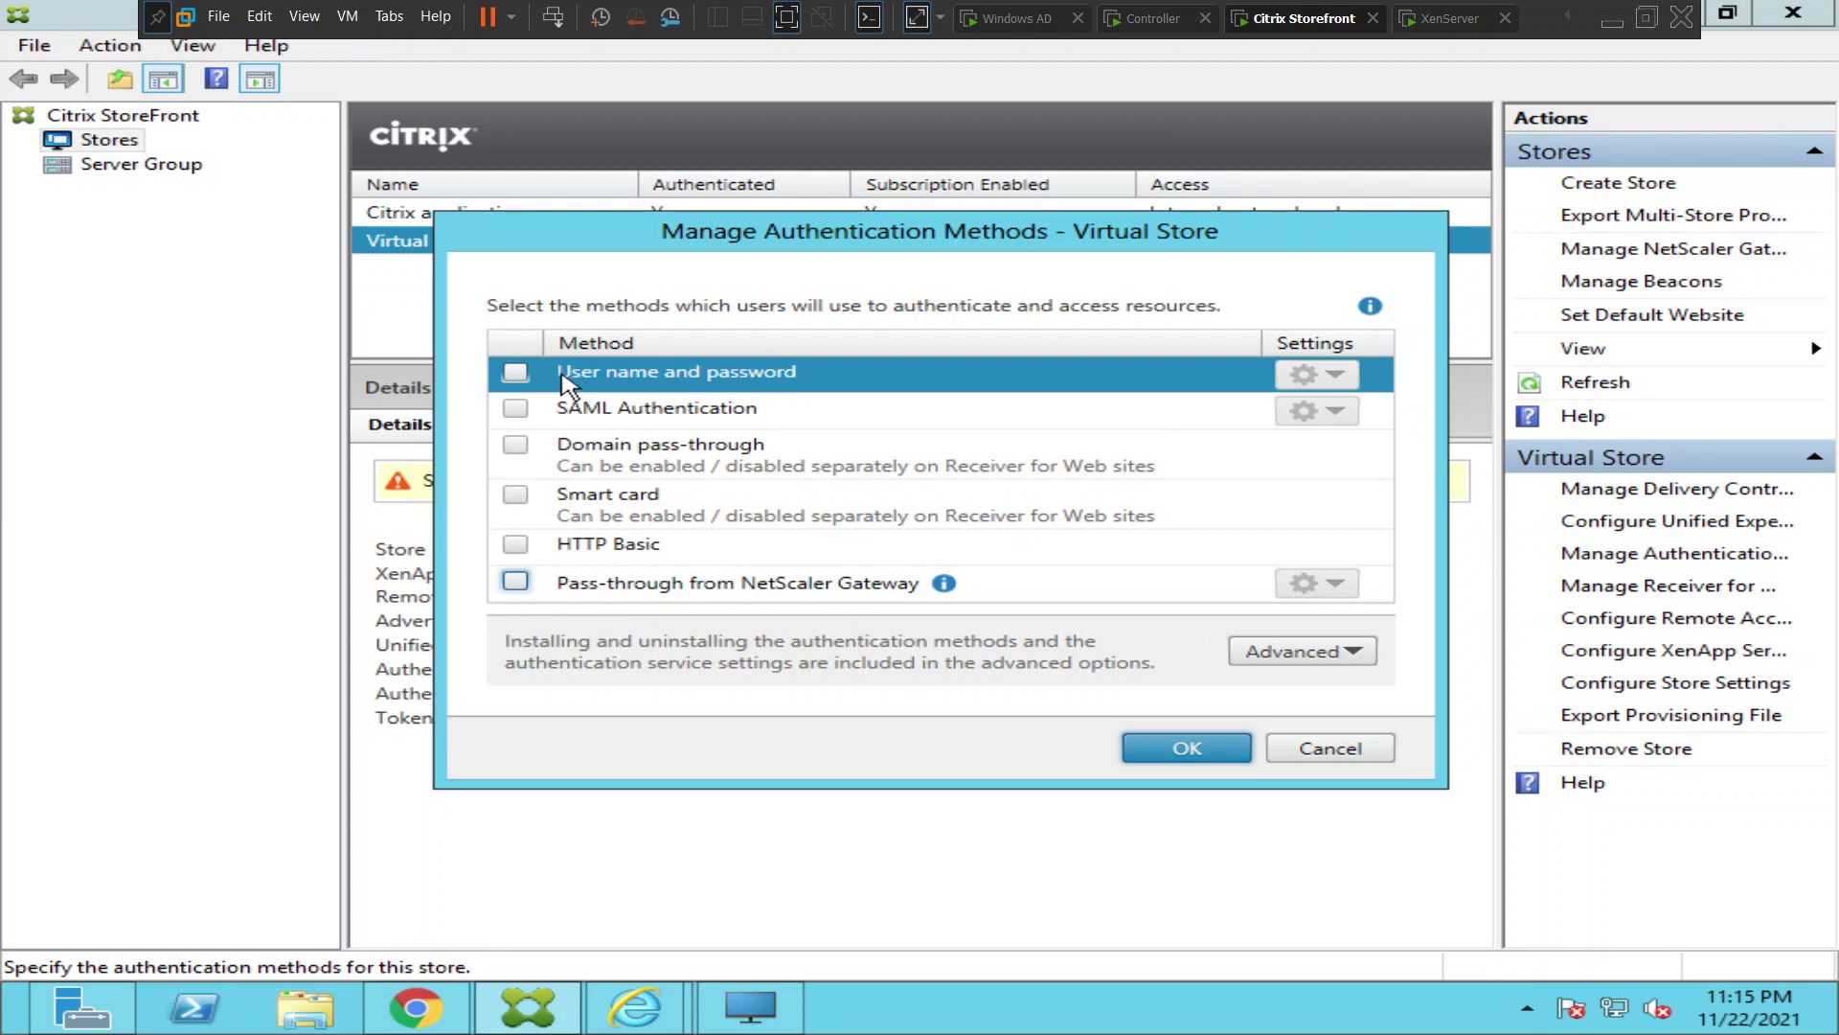
pyautogui.click(516, 374)
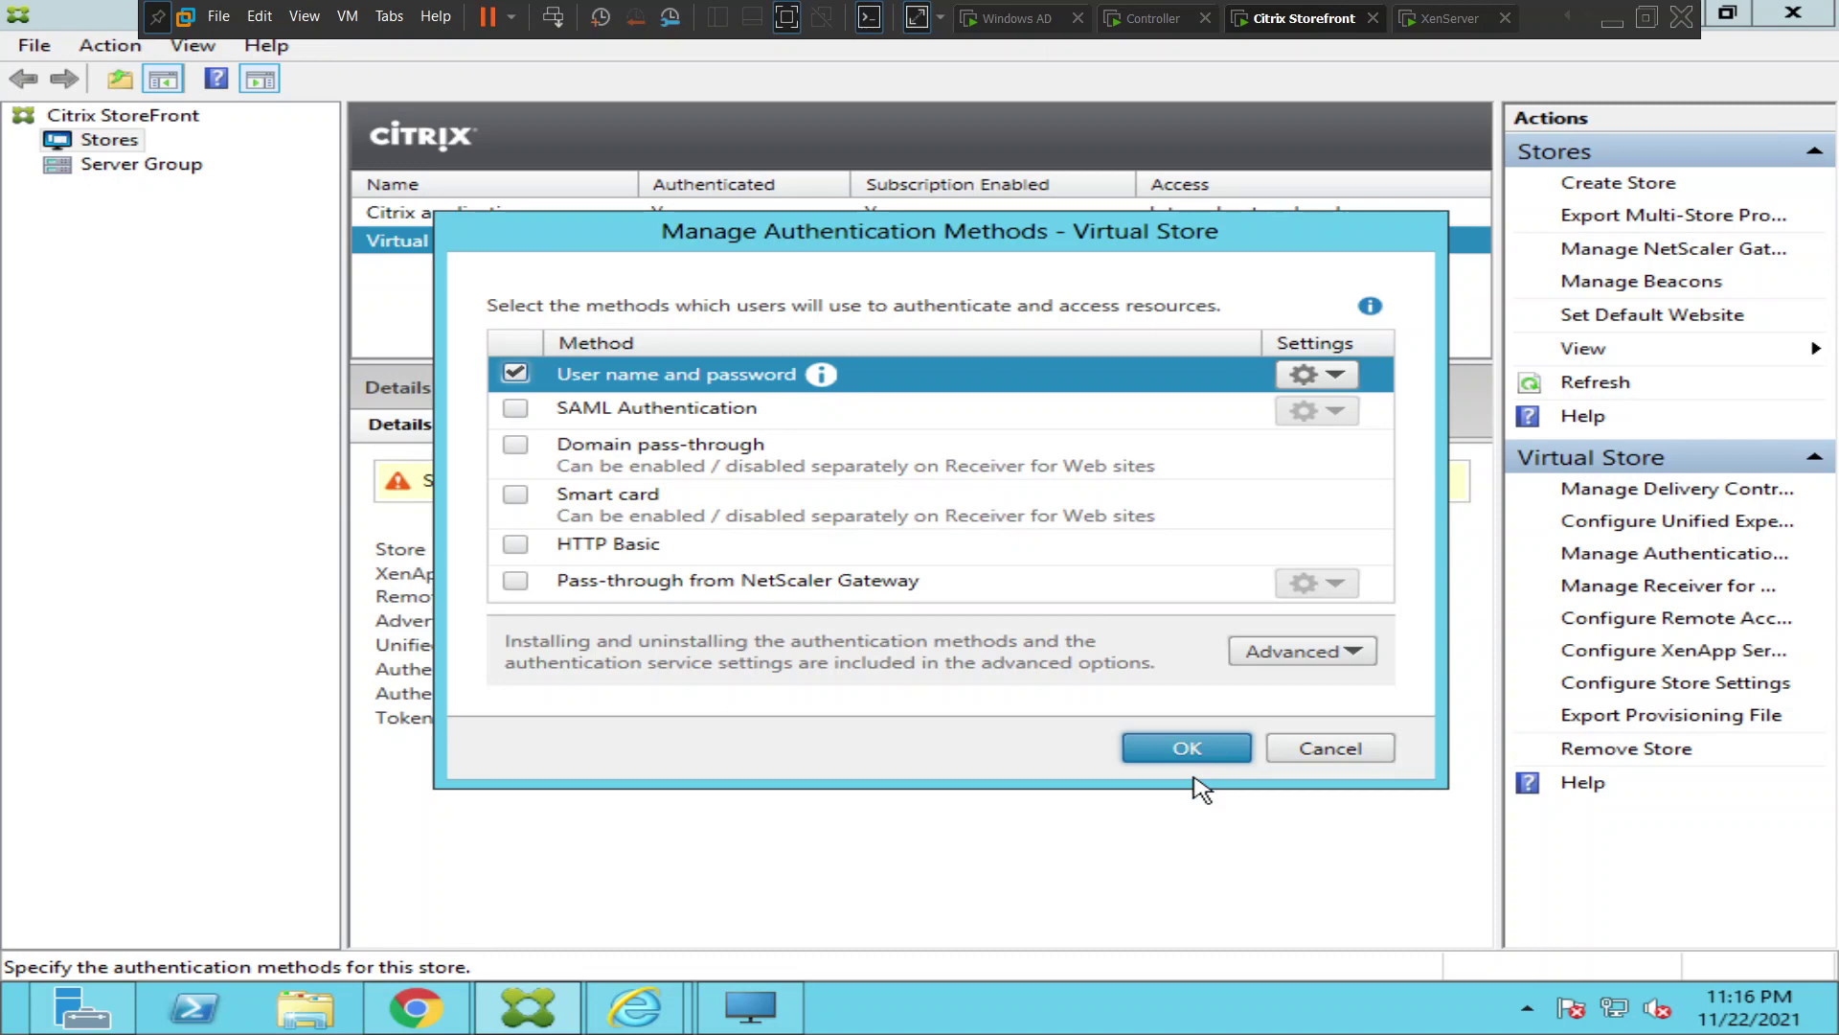
pyautogui.click(1178, 748)
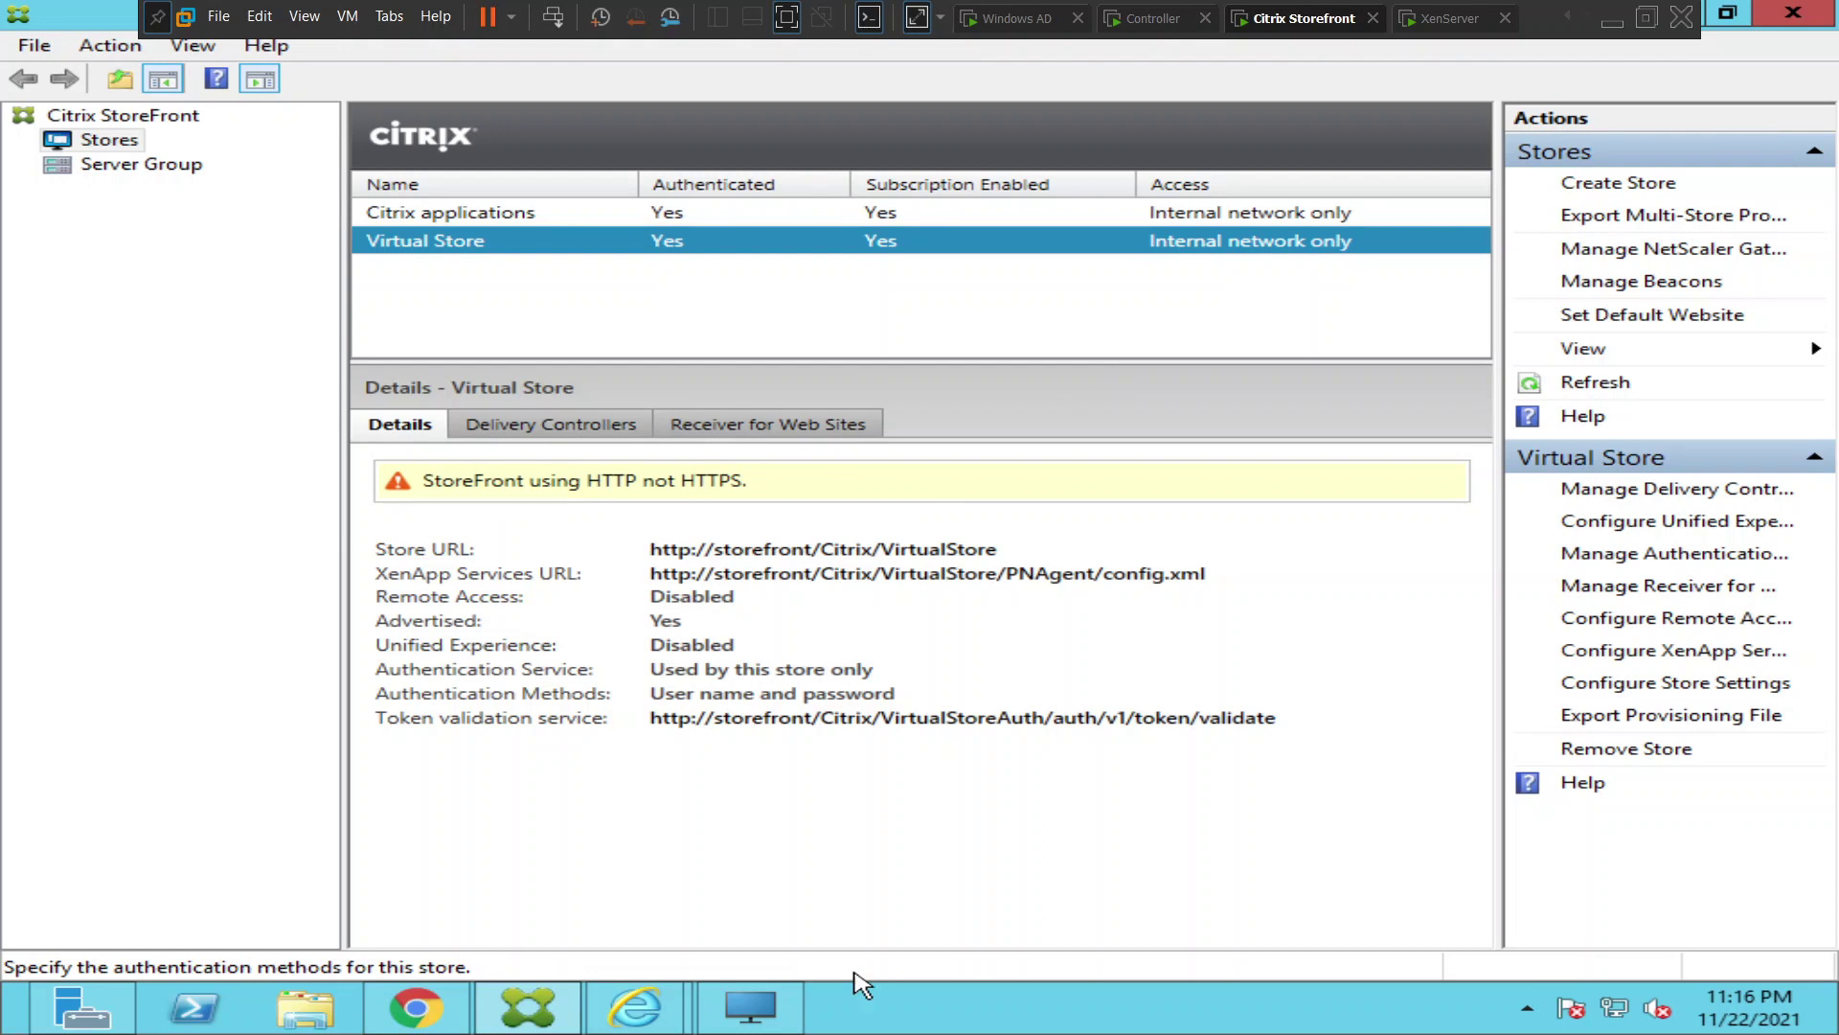
# Bring Internet Explorer forward and reload the StoreFront VirtualStoreWeb page.
pyautogui.moveTo(631, 1011)
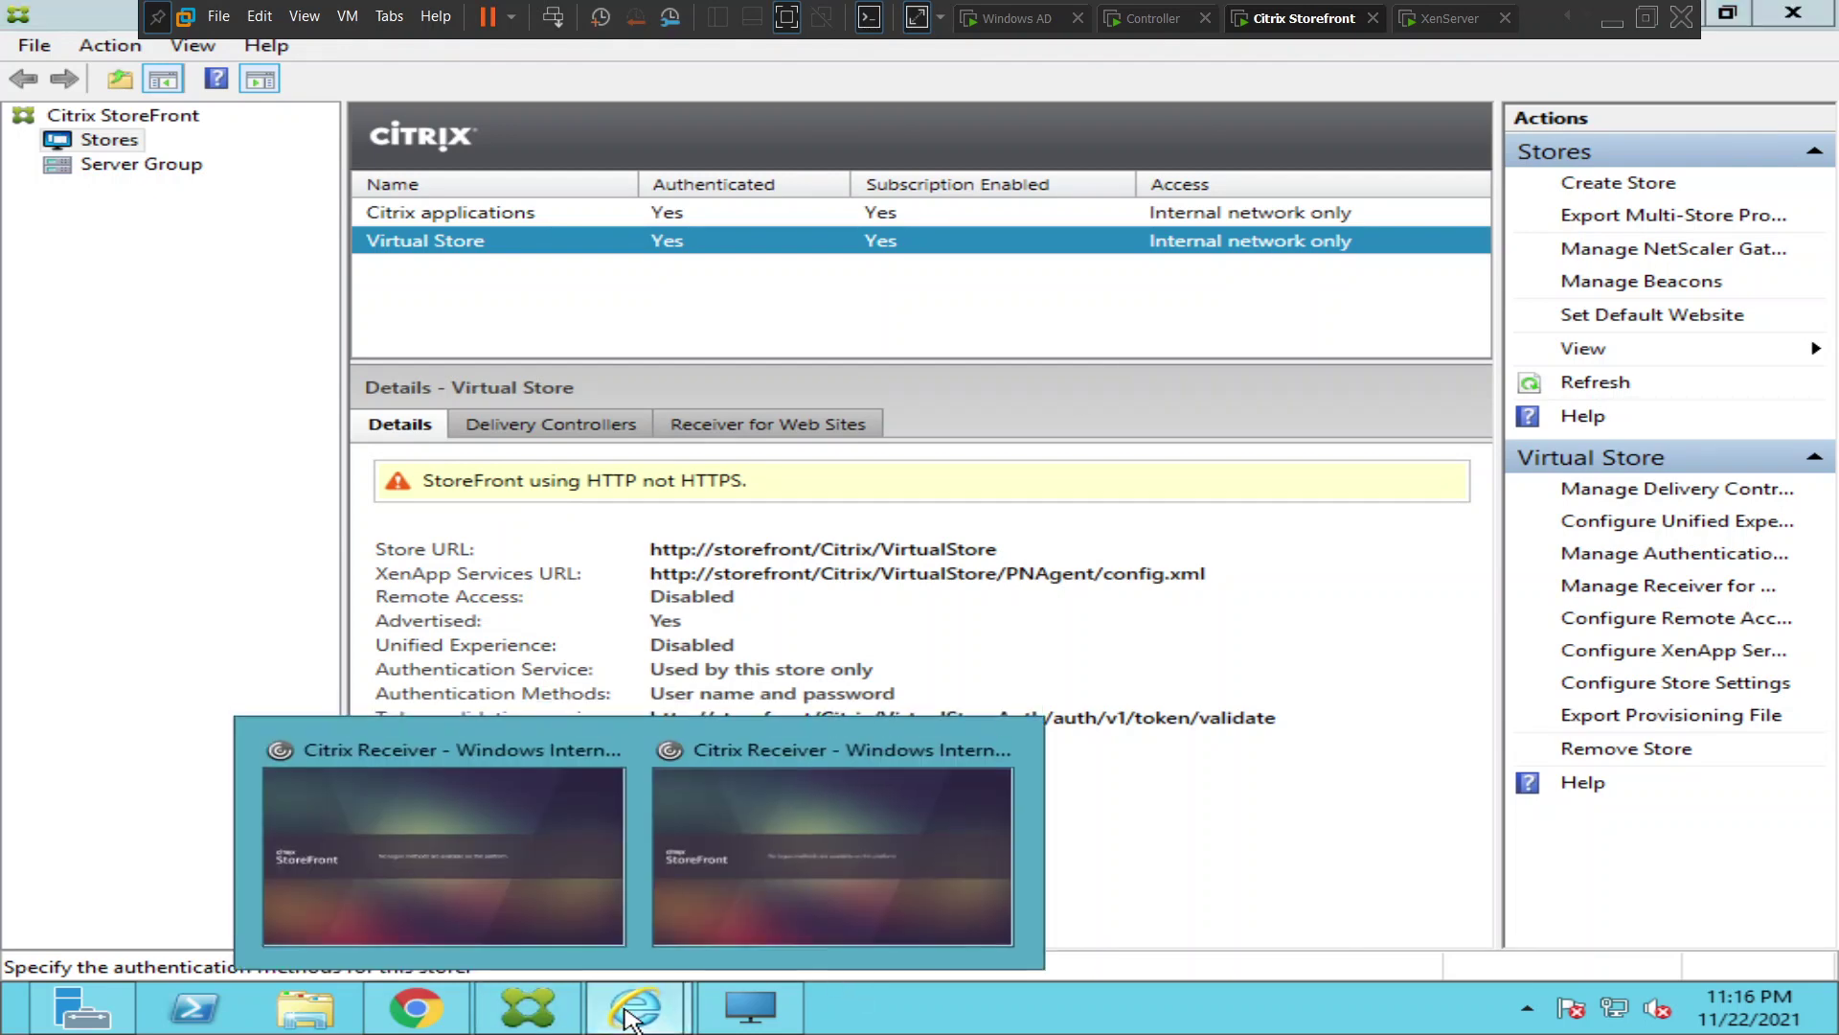
pyautogui.click(522, 943)
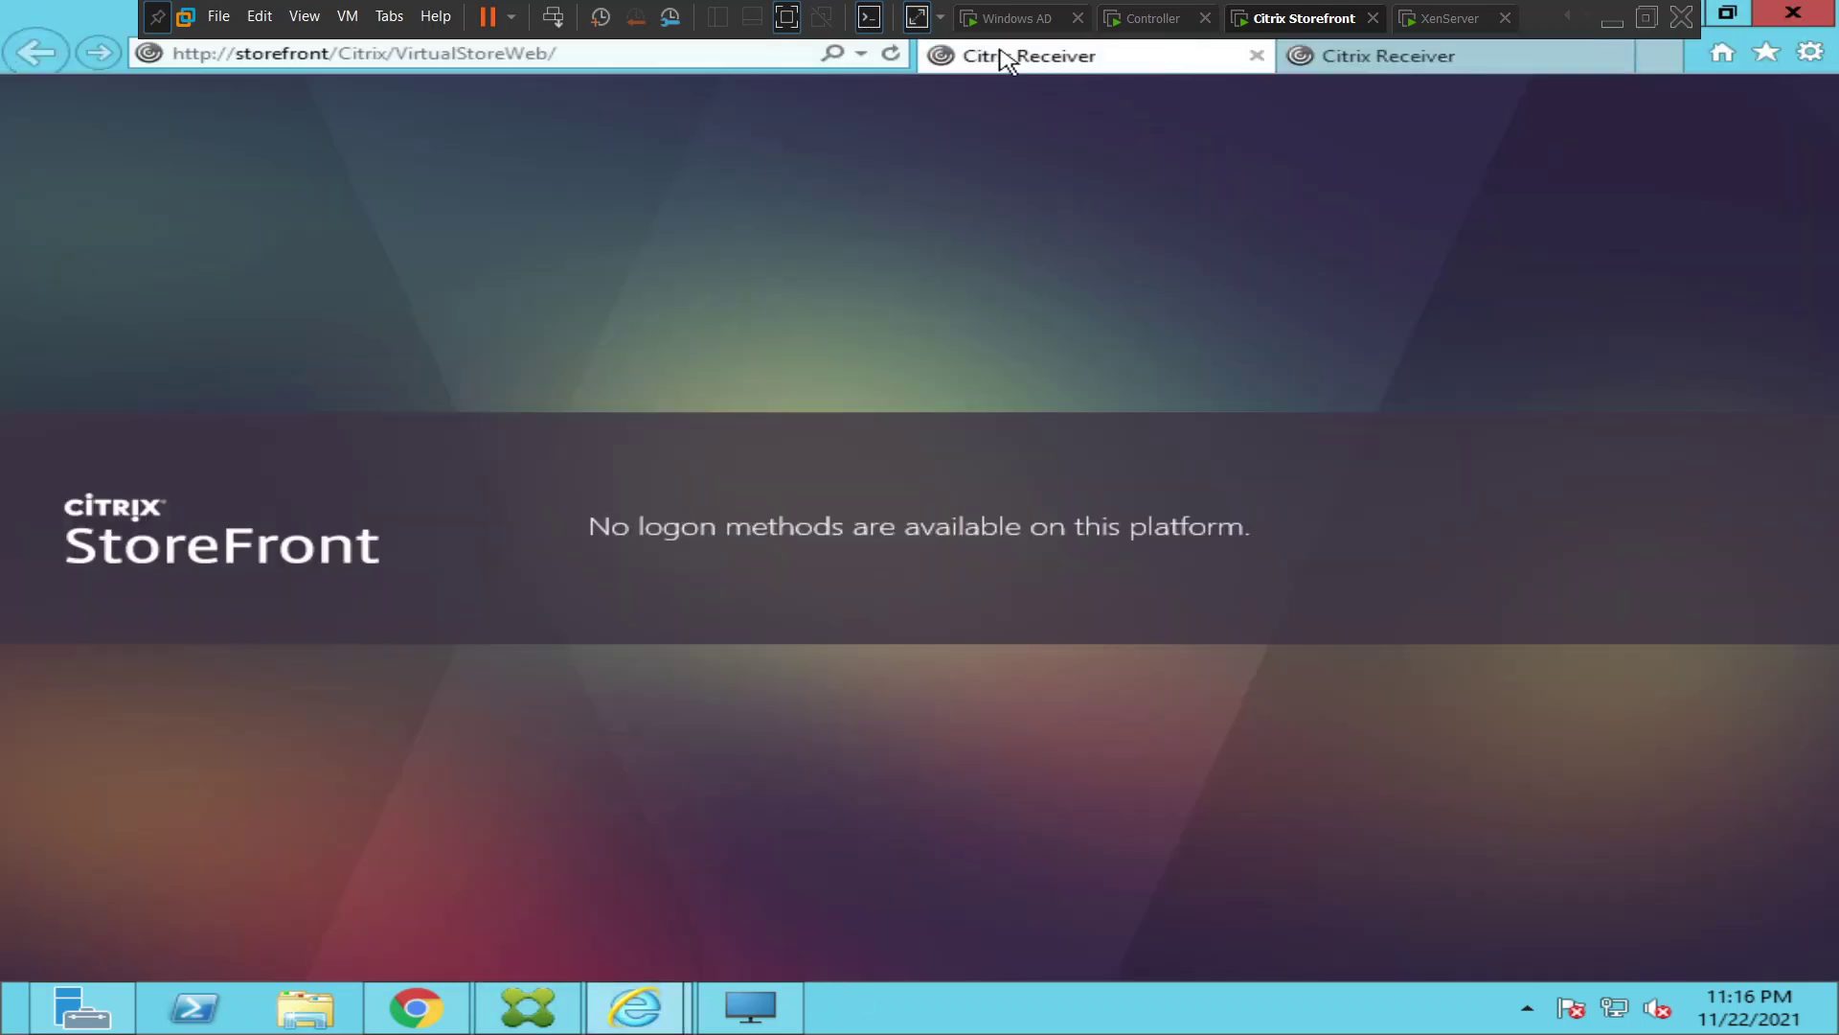
pyautogui.click(669, 54)
pyautogui.click(669, 54)
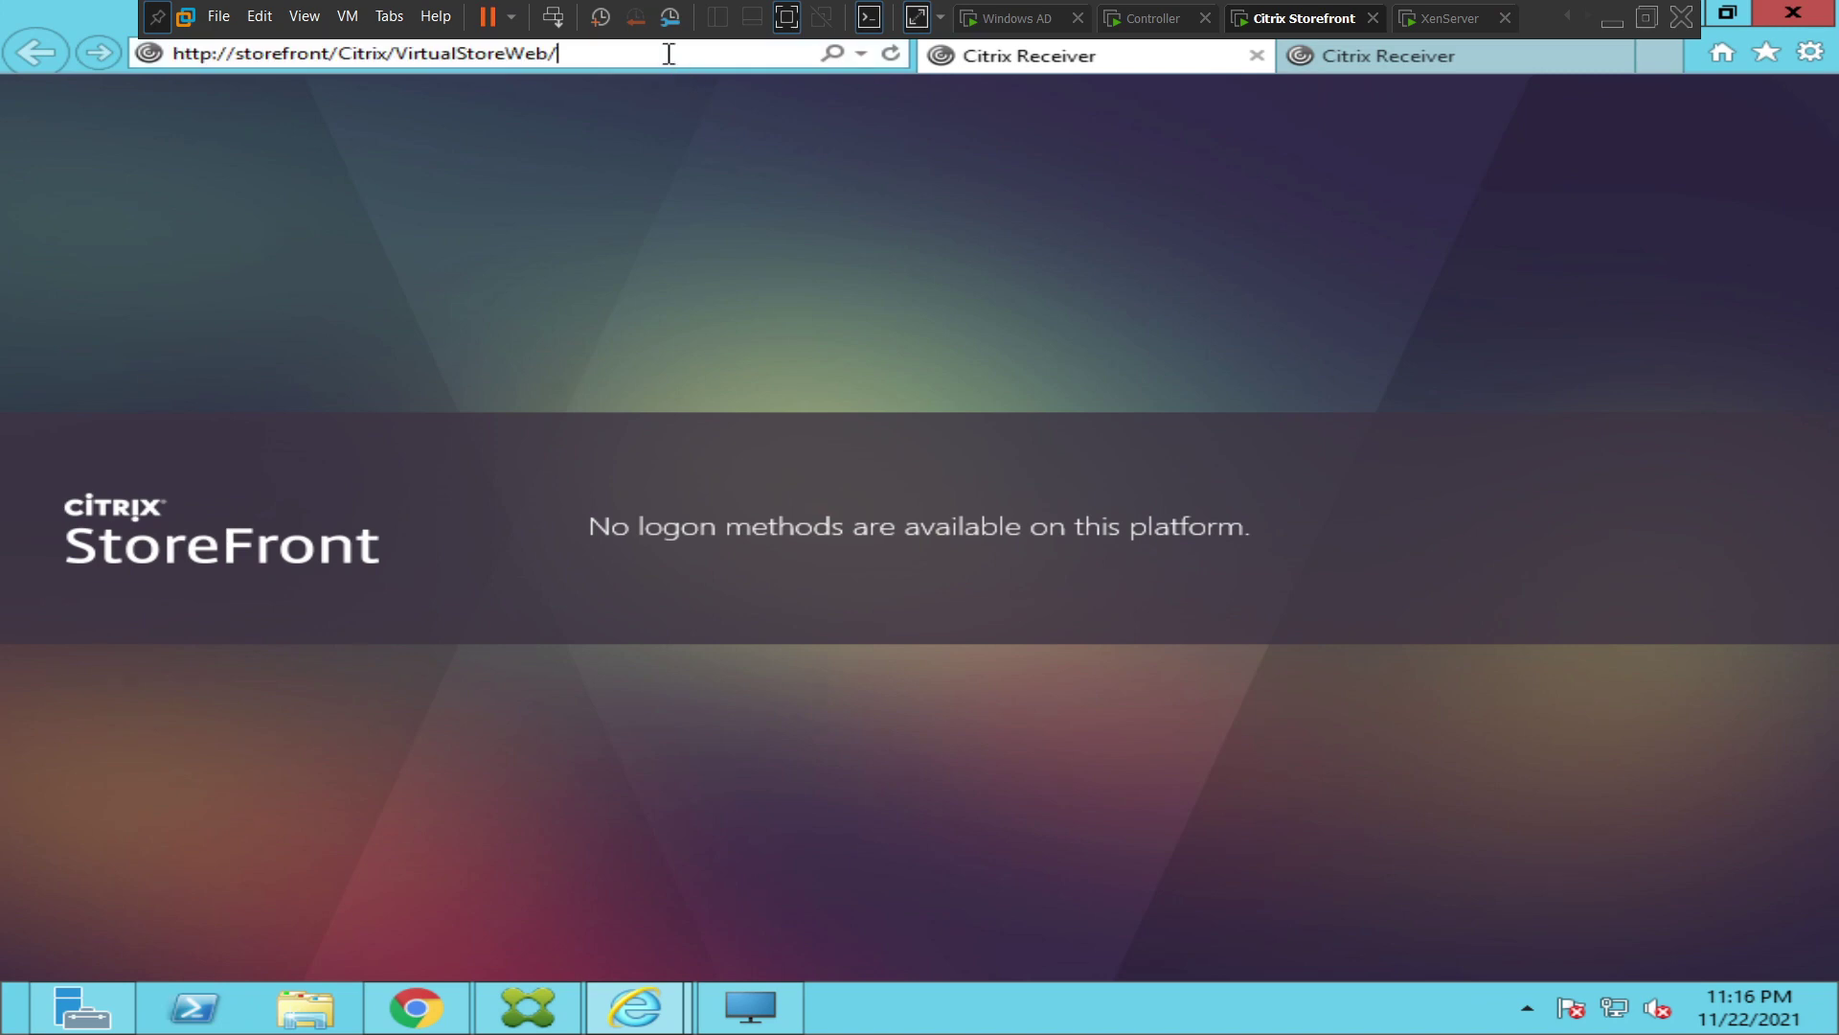
pyautogui.press('Return')
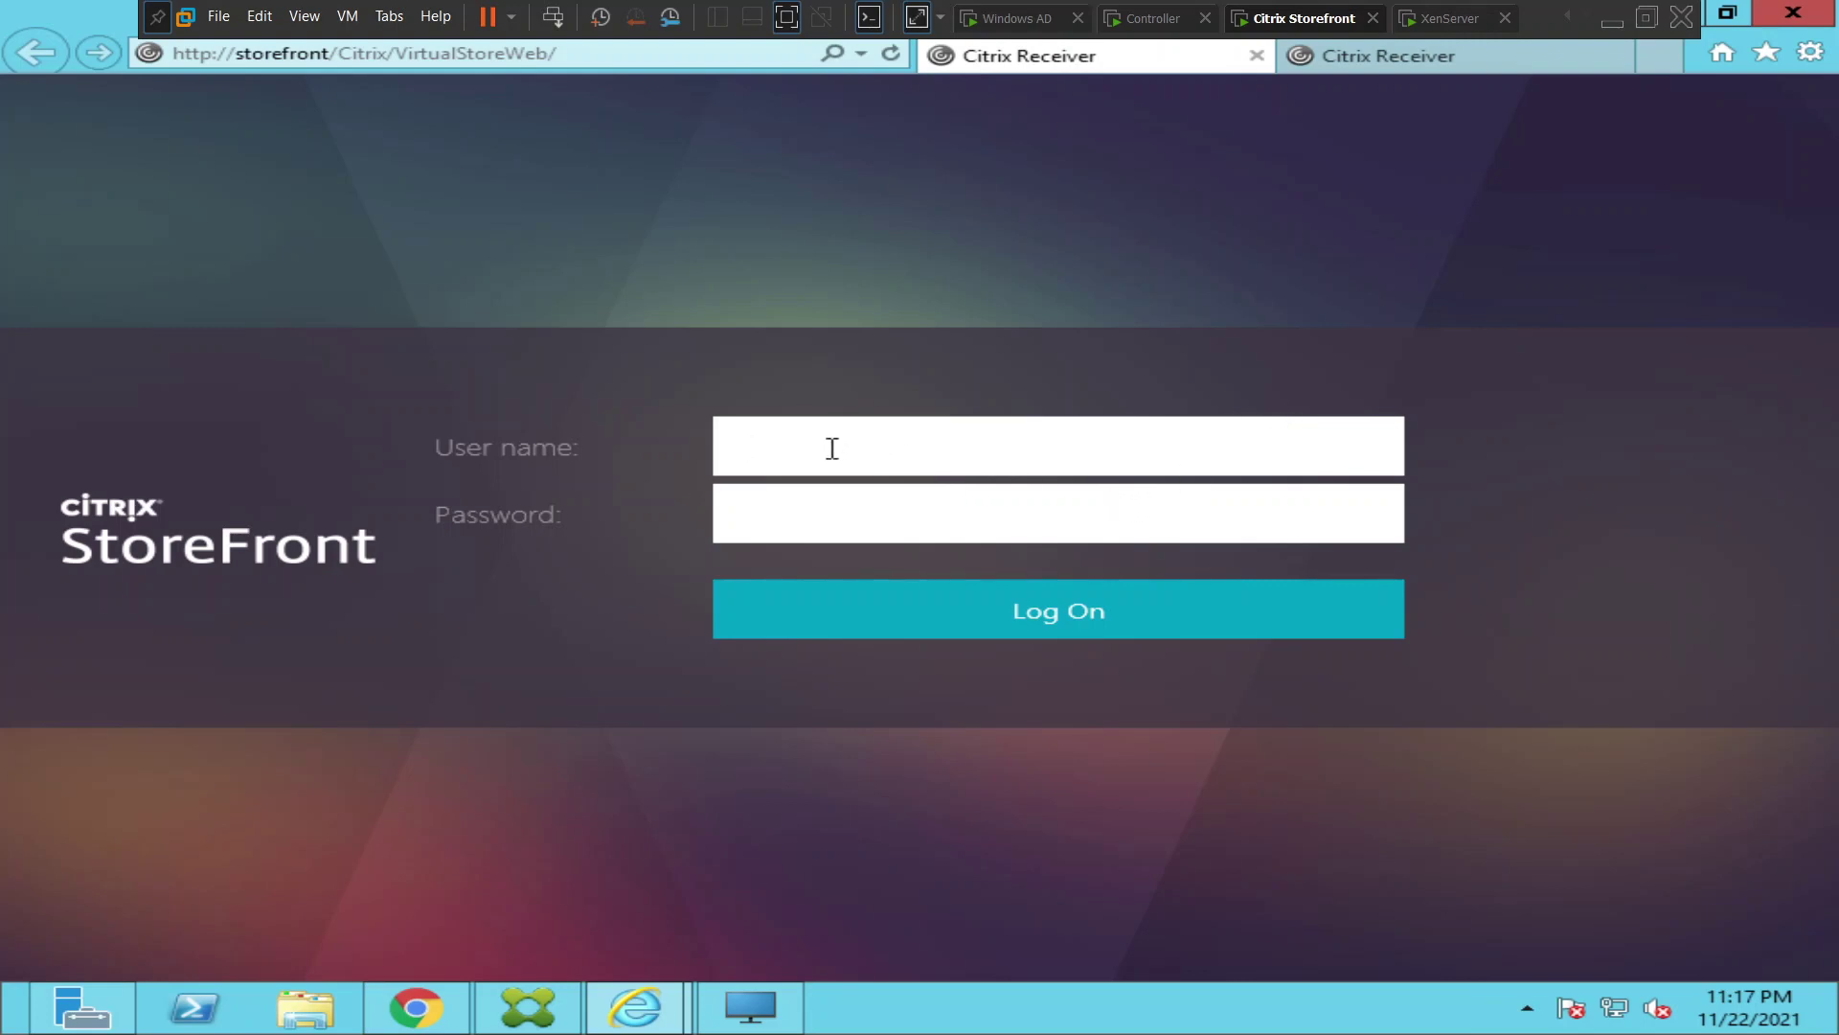
# Log on as administrator with the account password and show the Desktops tab.
pyautogui.write('administrator')
pyautogui.press('Tab')
pyautogui.write('*******')
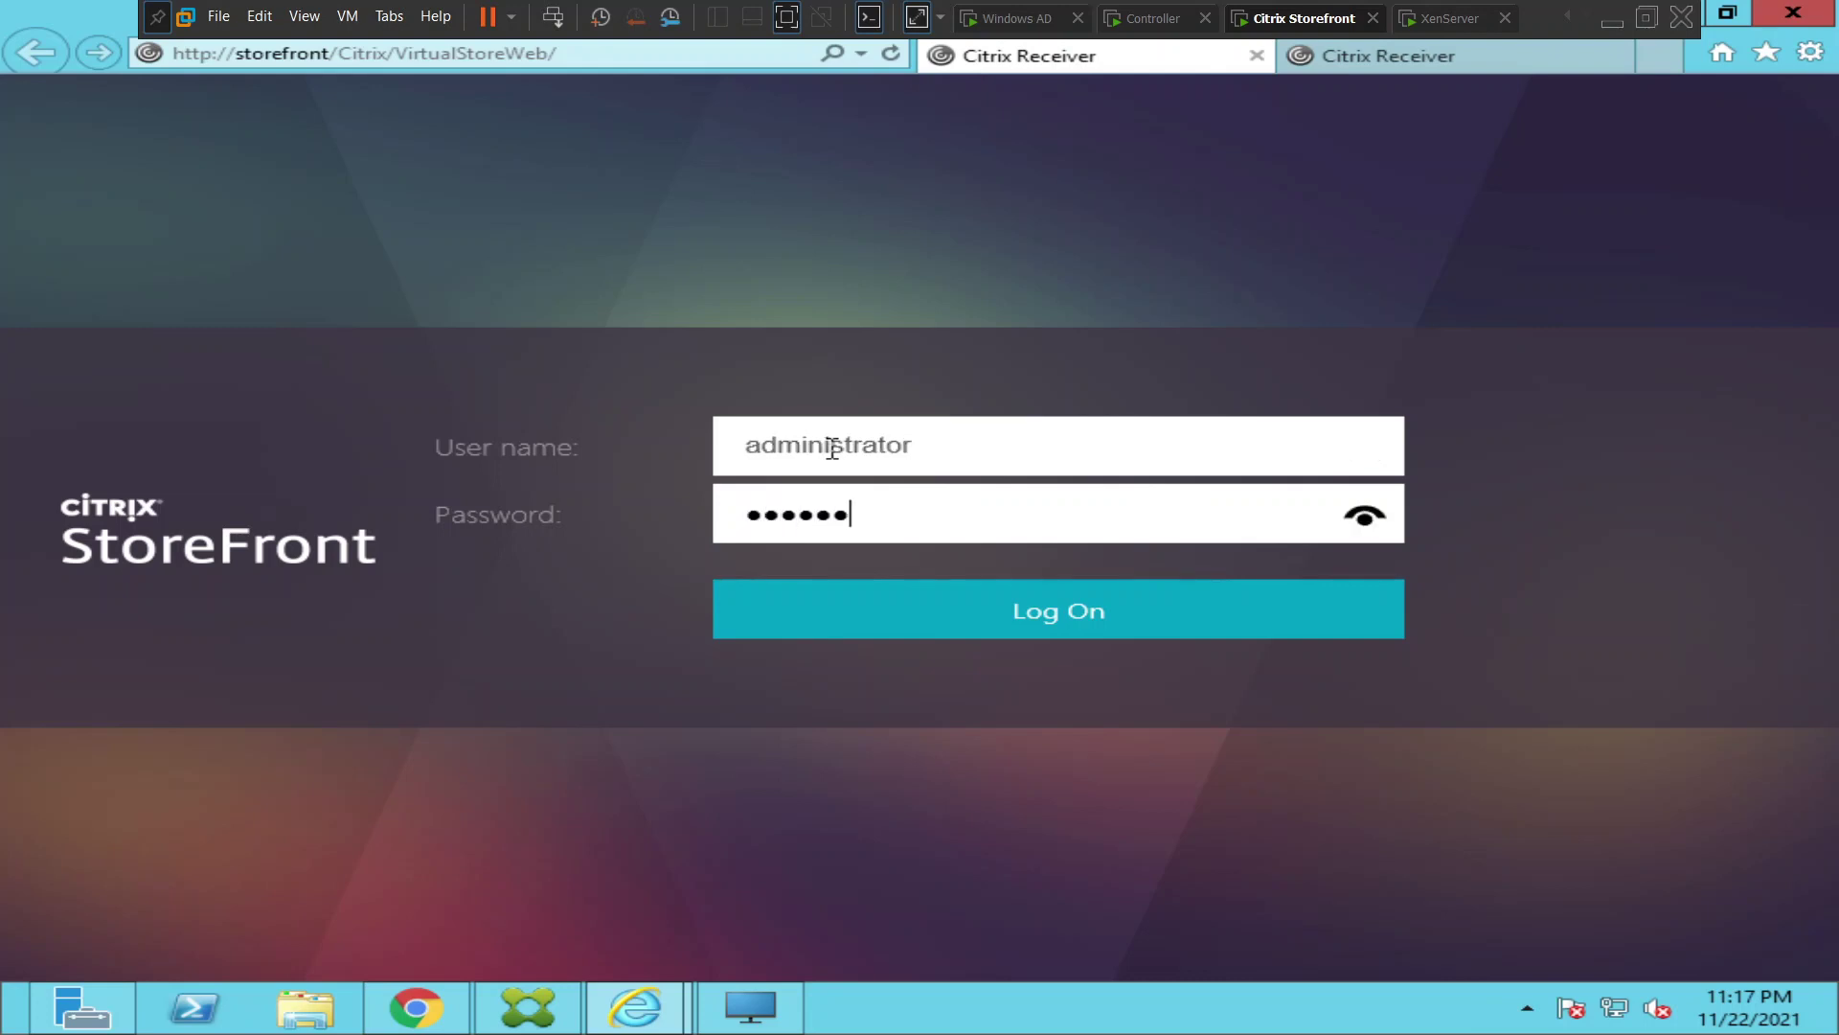
pyautogui.write('****')
pyautogui.press('Return')
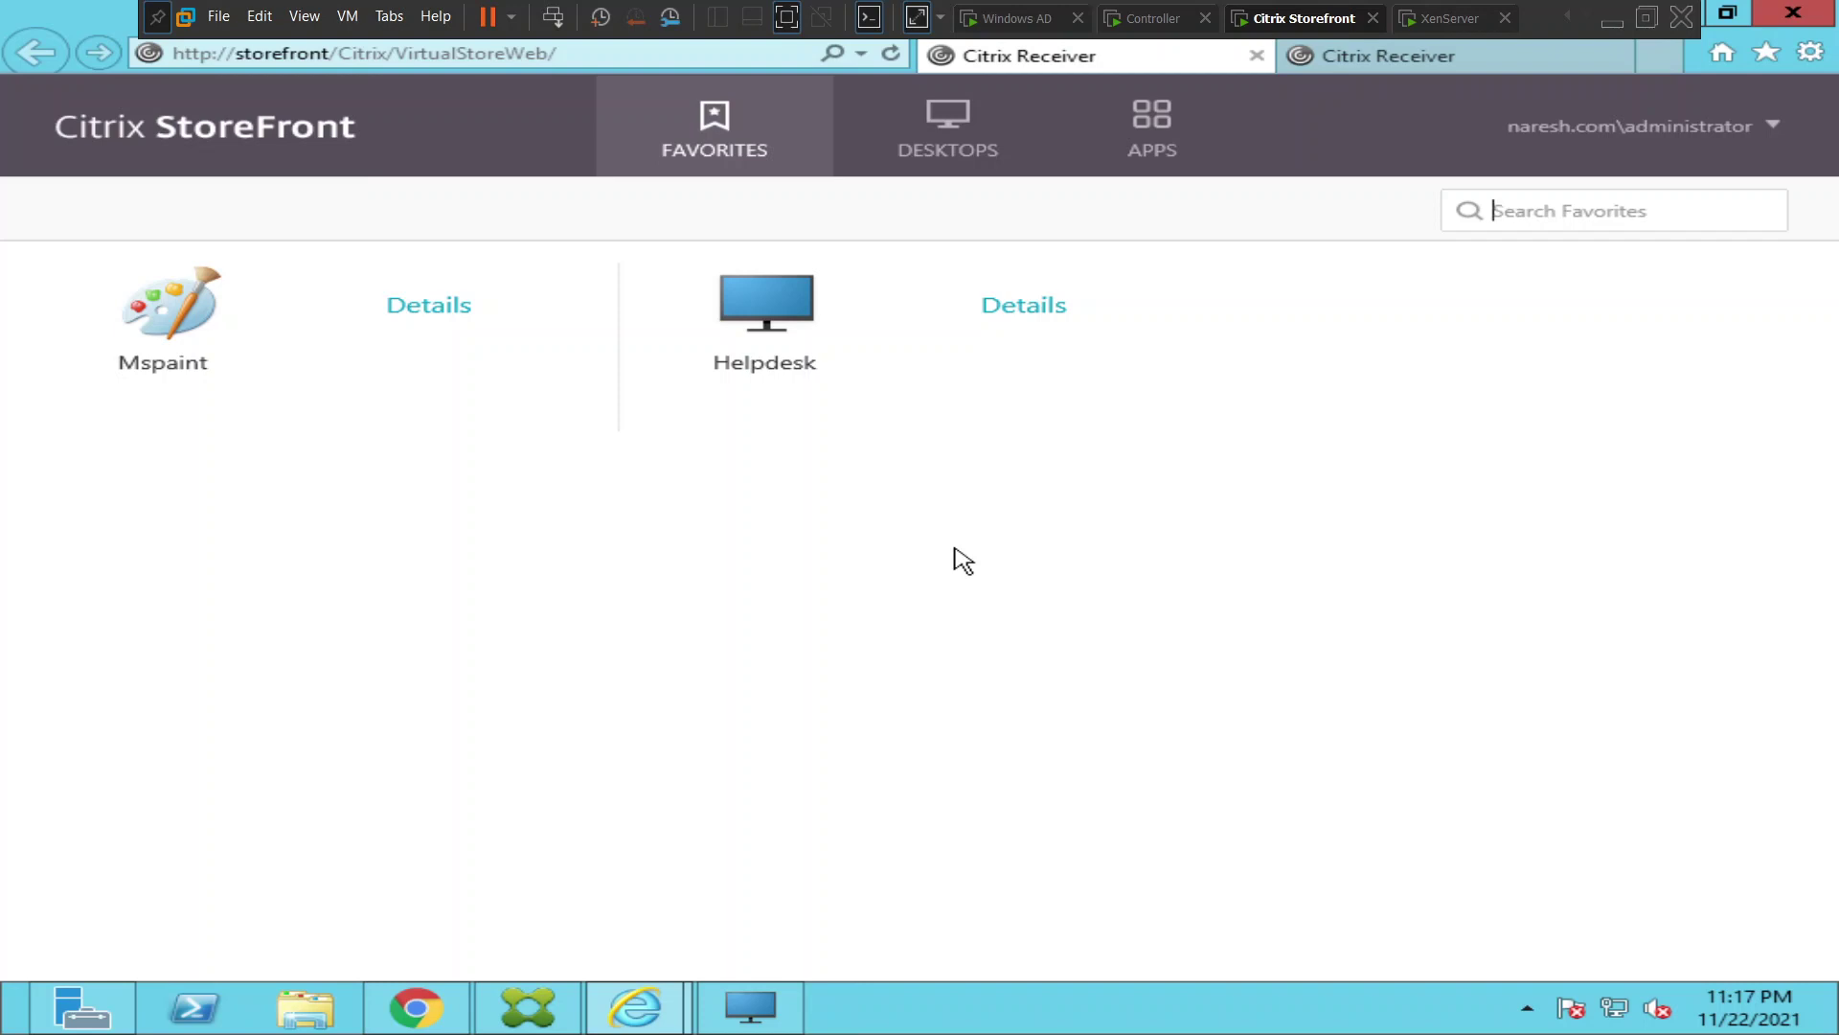
pyautogui.click(915, 150)
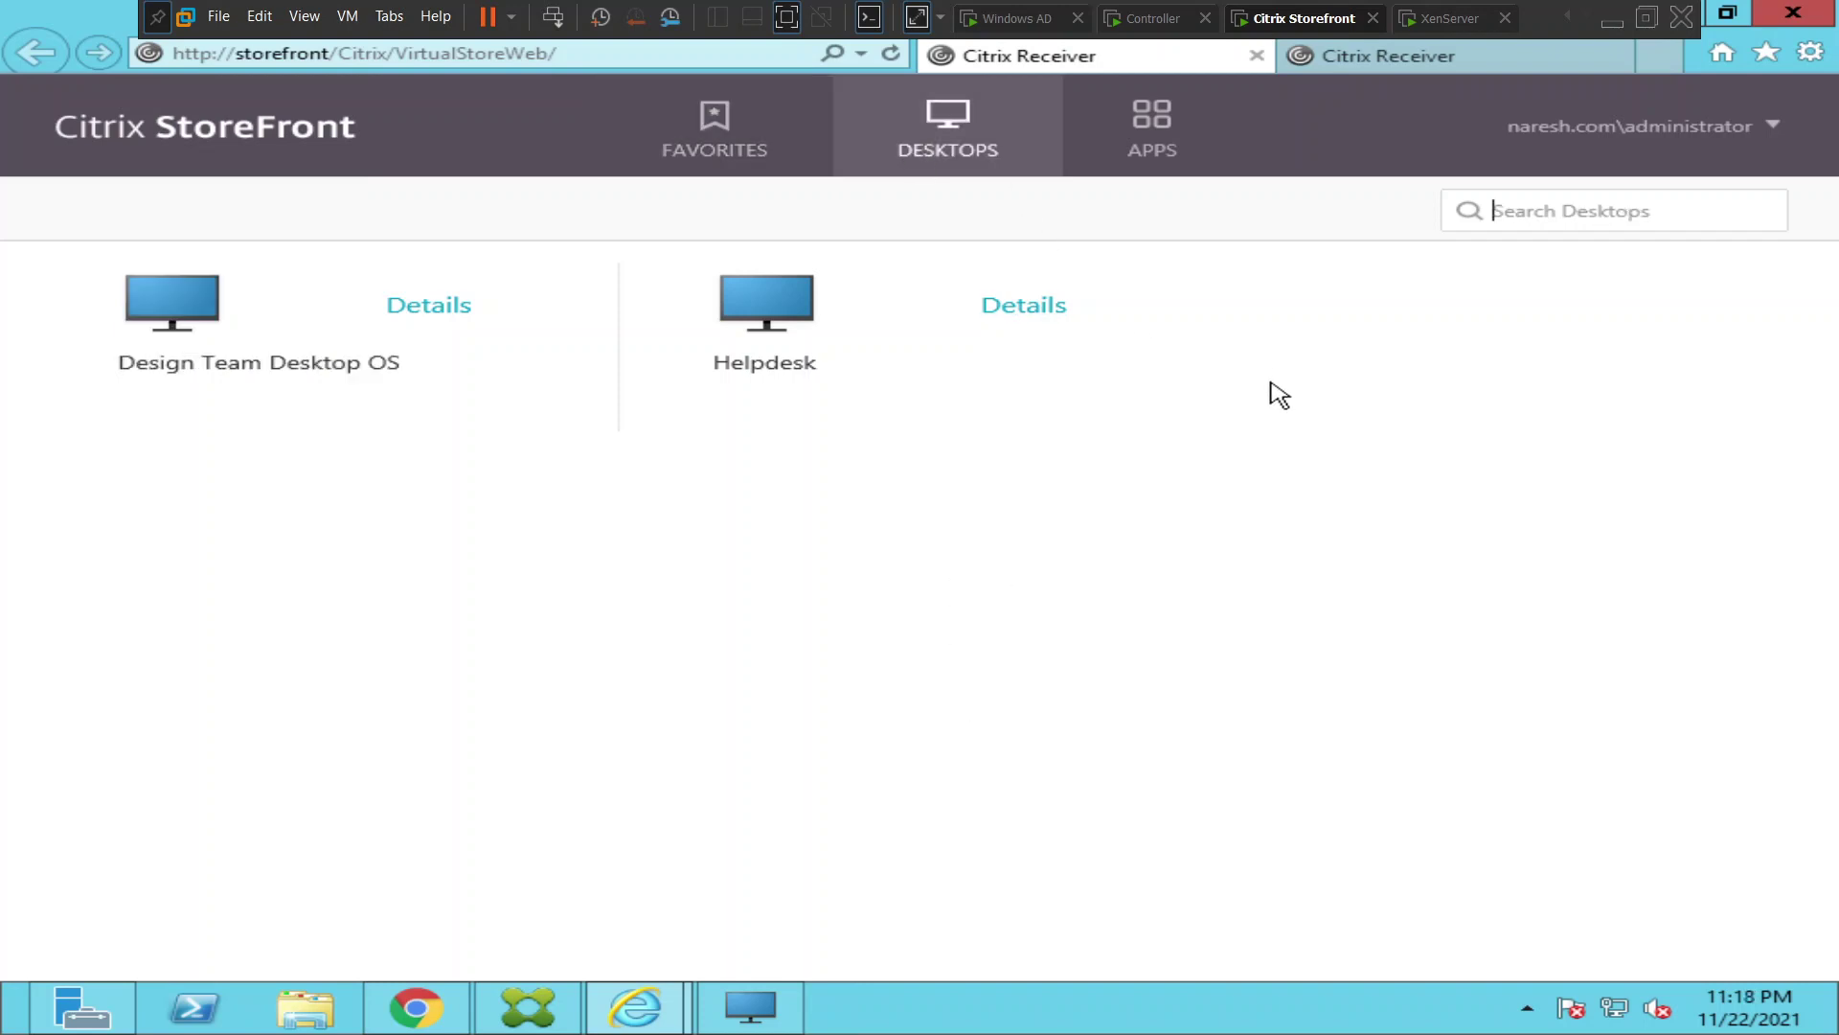